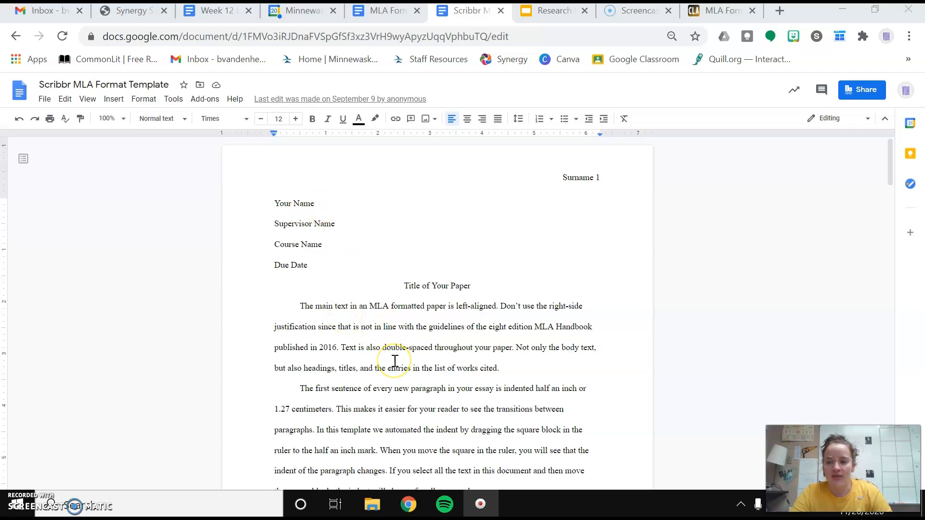
Step: Highlight the example's heading lines in turn: name, supervisor, course and due date
{"action": "left_click_drag", "start_coordinate": [888, 179], "coordinate": [901, 161]}
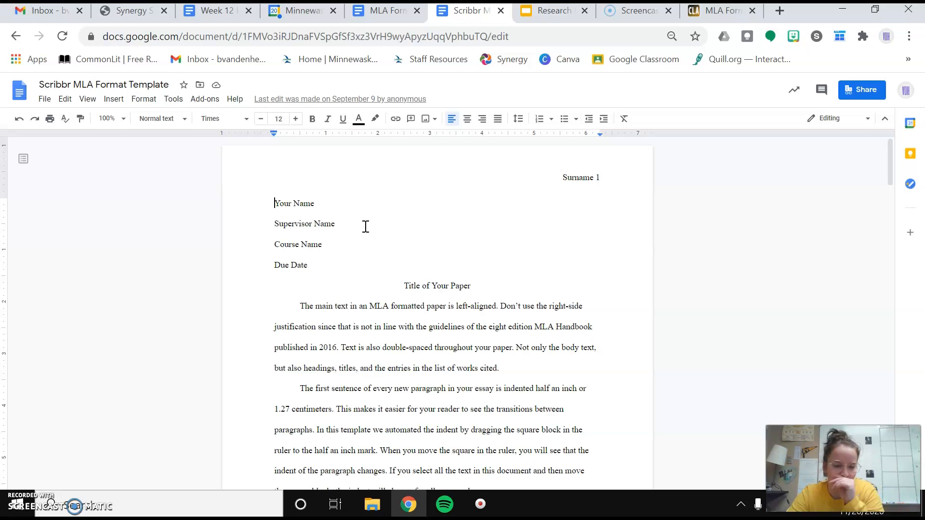
{"action": "left_click", "coordinate": [312, 199]}
{"action": "left_click_drag", "start_coordinate": [313, 199], "coordinate": [279, 201]}
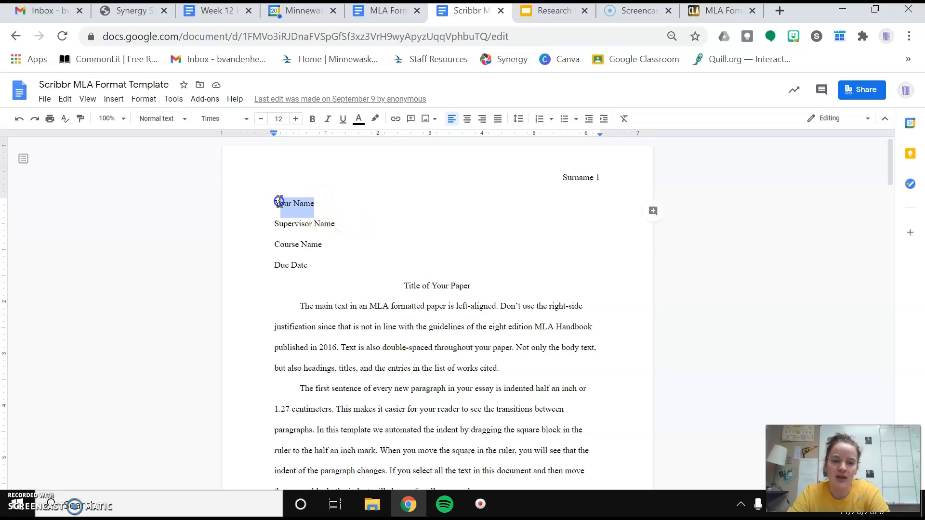
{"action": "left_click", "coordinate": [352, 235]}
{"action": "left_click_drag", "start_coordinate": [348, 231], "coordinate": [274, 226]}
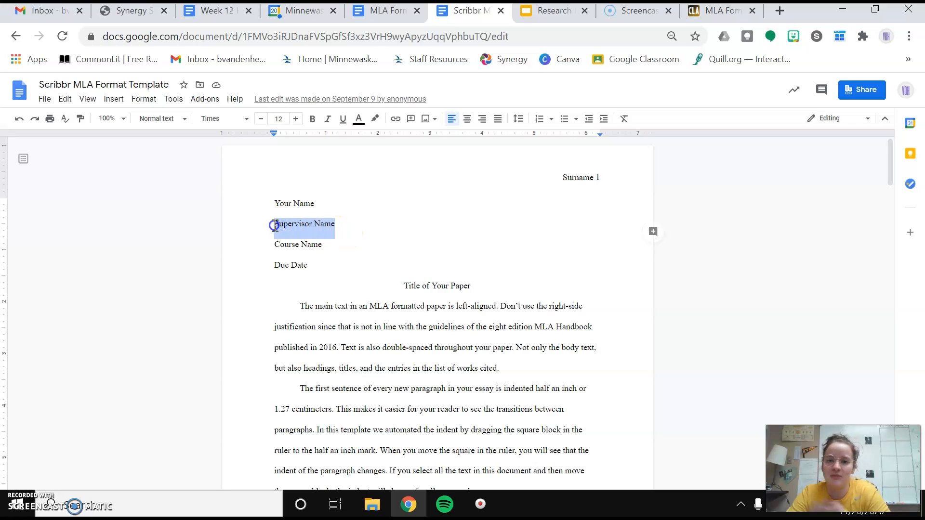
{"action": "left_click", "coordinate": [326, 250]}
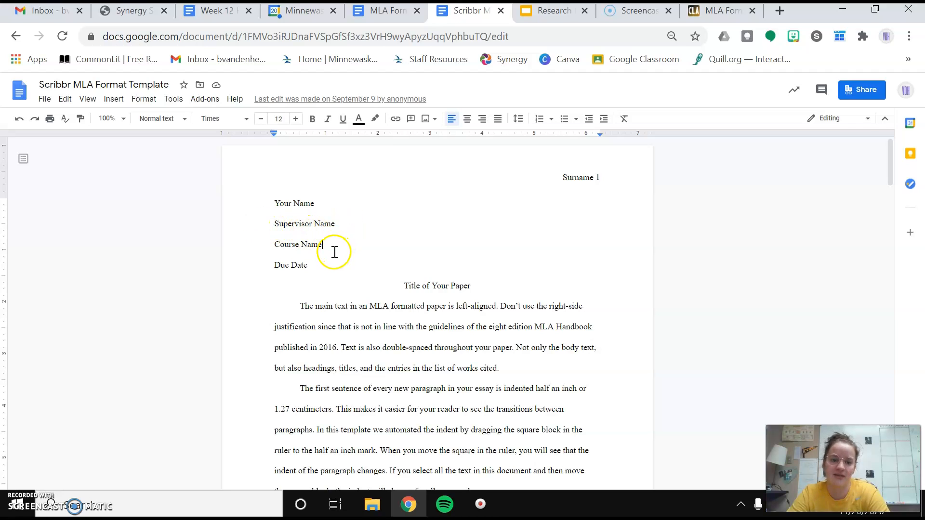
{"action": "left_click_drag", "start_coordinate": [322, 244], "coordinate": [272, 221]}
{"action": "left_click", "coordinate": [317, 266]}
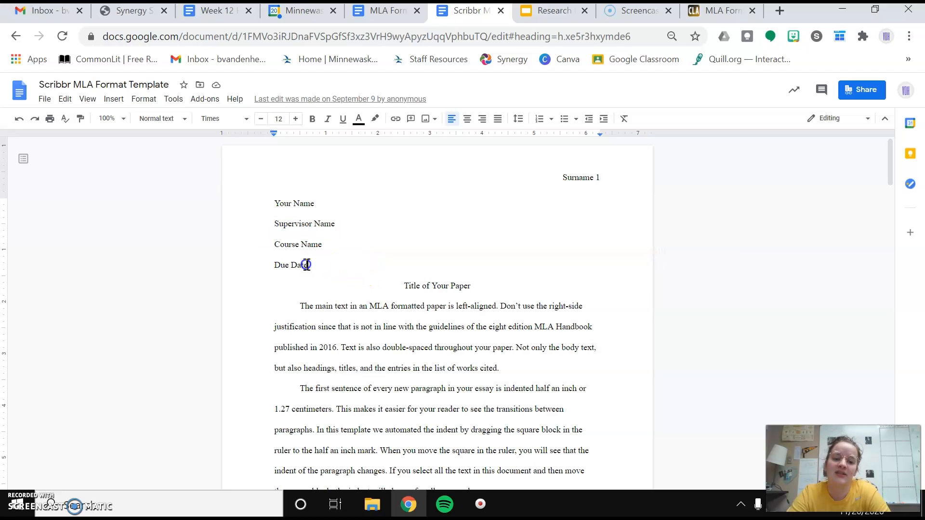
{"action": "left_click_drag", "start_coordinate": [308, 265], "coordinate": [275, 265]}
{"action": "left_click", "coordinate": [334, 271]}
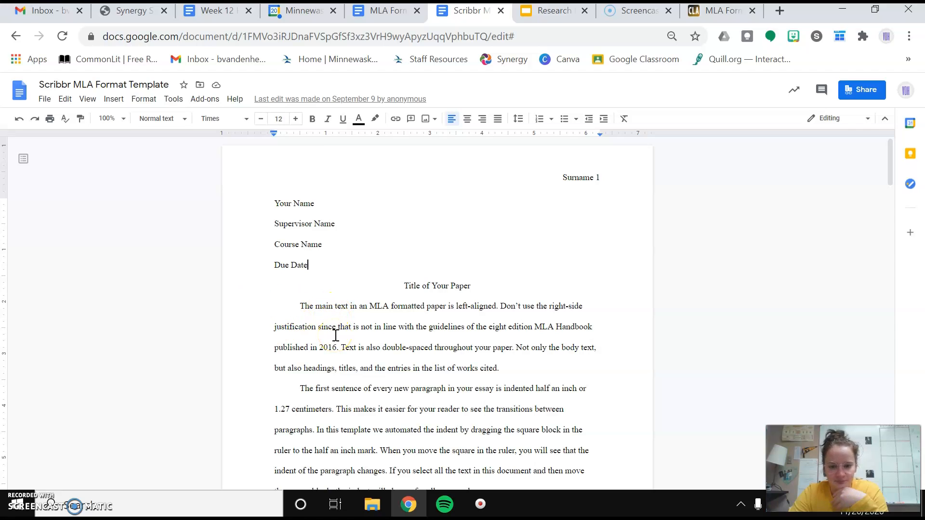
Step: Review the example's opening body paragraphs and the quoting example on page 2
{"action": "scroll", "coordinate": [391, 312], "scroll_direction": "down", "scroll_amount": 1}
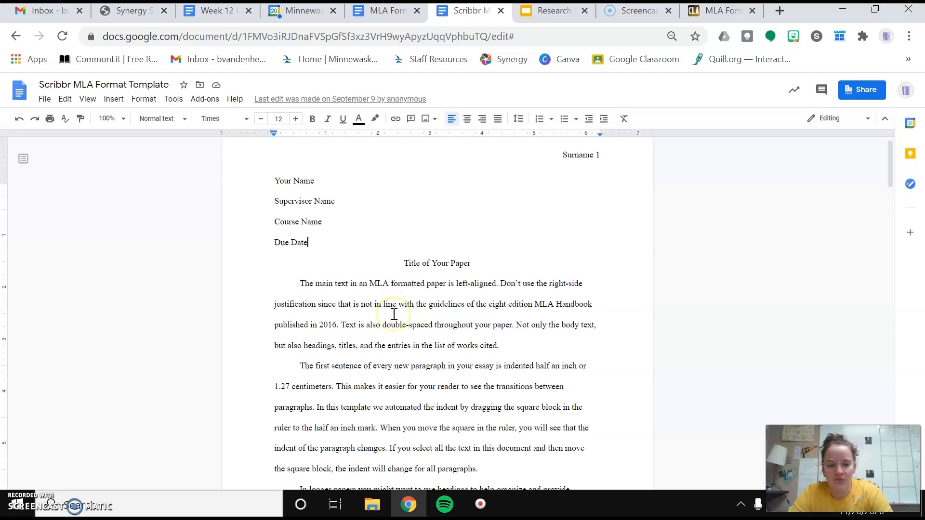
{"action": "left_click_drag", "start_coordinate": [298, 276], "coordinate": [478, 402]}
{"action": "scroll", "coordinate": [479, 405], "scroll_direction": "down", "scroll_amount": 3}
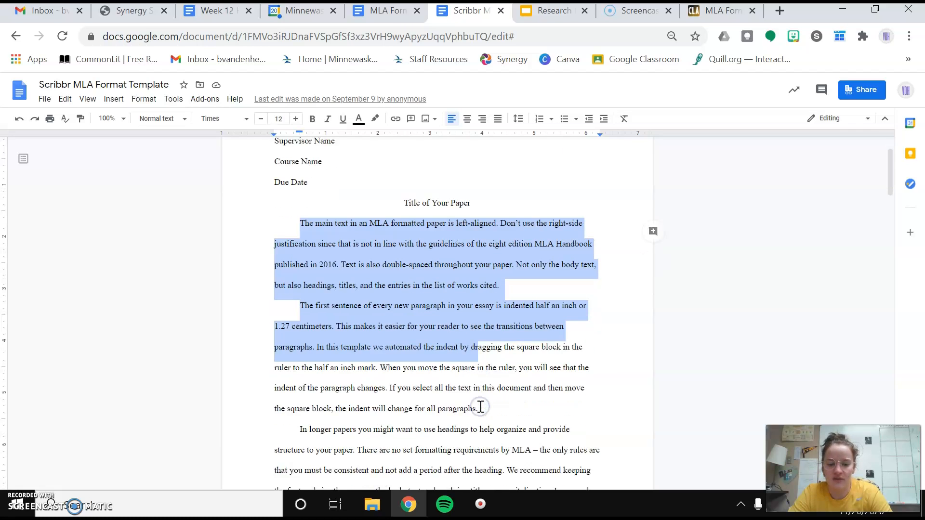
{"action": "left_click", "coordinate": [490, 385]}
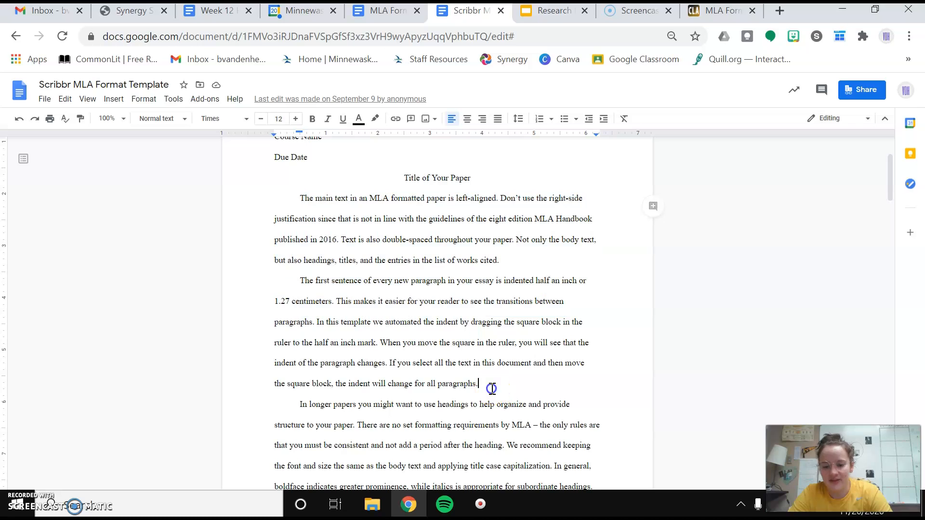
{"action": "scroll", "coordinate": [491, 387], "scroll_direction": "down", "scroll_amount": 4}
{"action": "scroll", "coordinate": [492, 389], "scroll_direction": "down", "scroll_amount": 5}
{"action": "left_click", "coordinate": [430, 273]}
{"action": "left_click", "coordinate": [492, 345]}
{"action": "scroll", "coordinate": [492, 344], "scroll_direction": "down", "scroll_amount": 8}
{"action": "scroll", "coordinate": [491, 345], "scroll_direction": "up", "scroll_amount": 4}
{"action": "scroll", "coordinate": [376, 444], "scroll_direction": "up", "scroll_amount": 4}
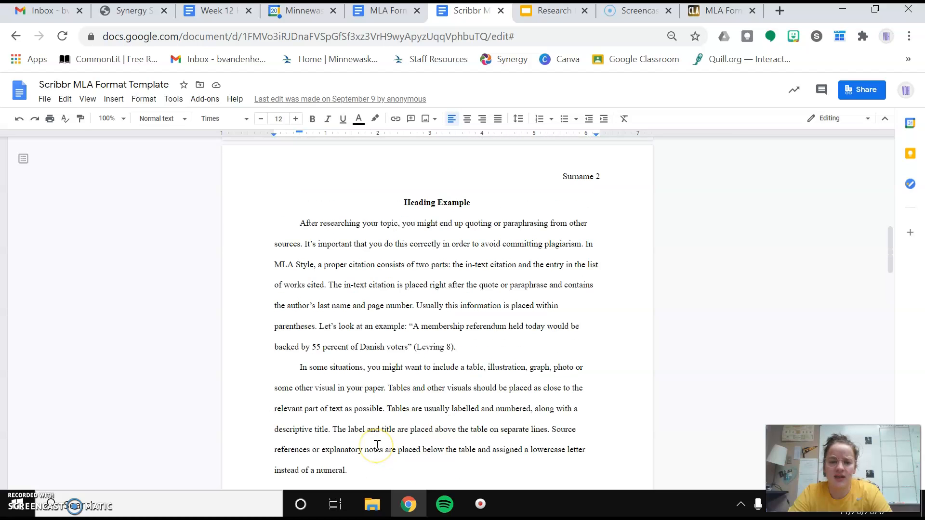
{"action": "scroll", "coordinate": [435, 384], "scroll_direction": "down", "scroll_amount": 4}
{"action": "scroll", "coordinate": [436, 383], "scroll_direction": "down", "scroll_amount": 12}
{"action": "scroll", "coordinate": [436, 383], "scroll_direction": "up", "scroll_amount": 15}
{"action": "scroll", "coordinate": [436, 382], "scroll_direction": "up", "scroll_amount": 14}
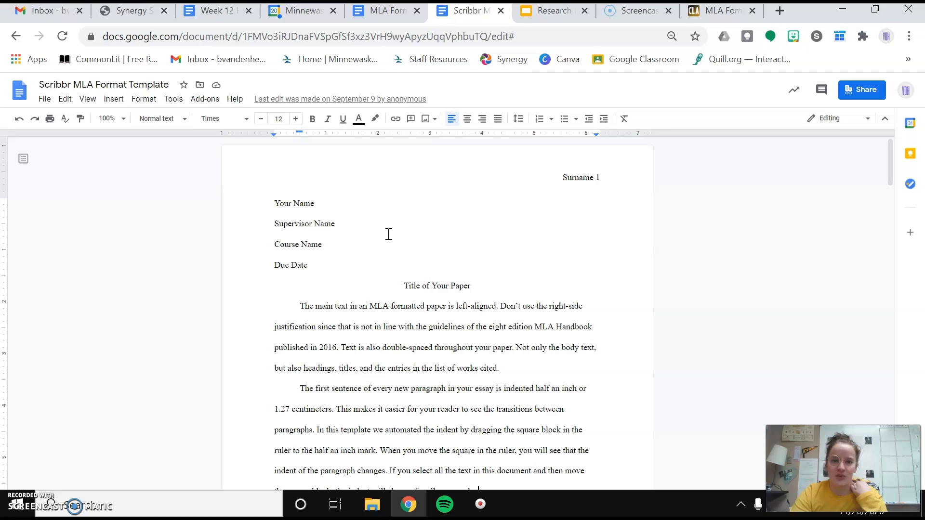
Step: In the blank MLA Format Tutorial Doc, set Times at size 12 and open the page header
{"action": "left_click", "coordinate": [388, 11]}
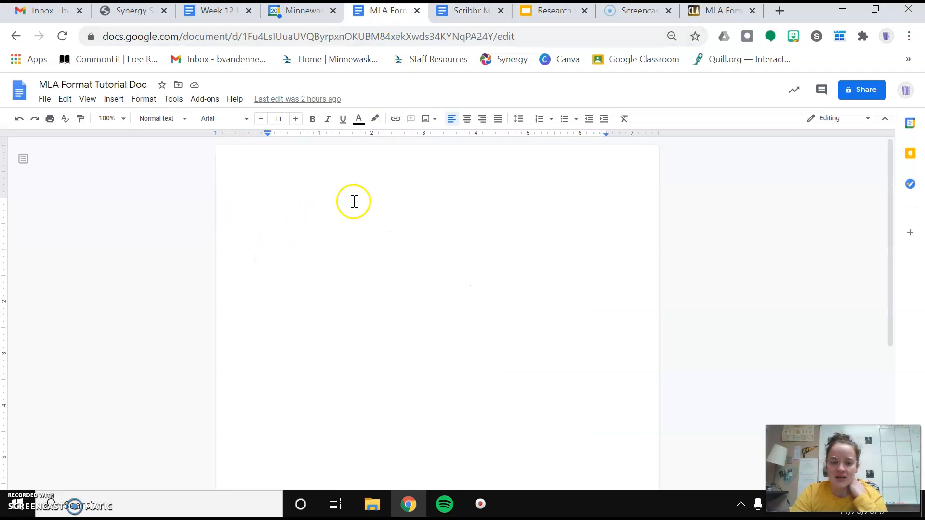
{"action": "left_click", "coordinate": [246, 119]}
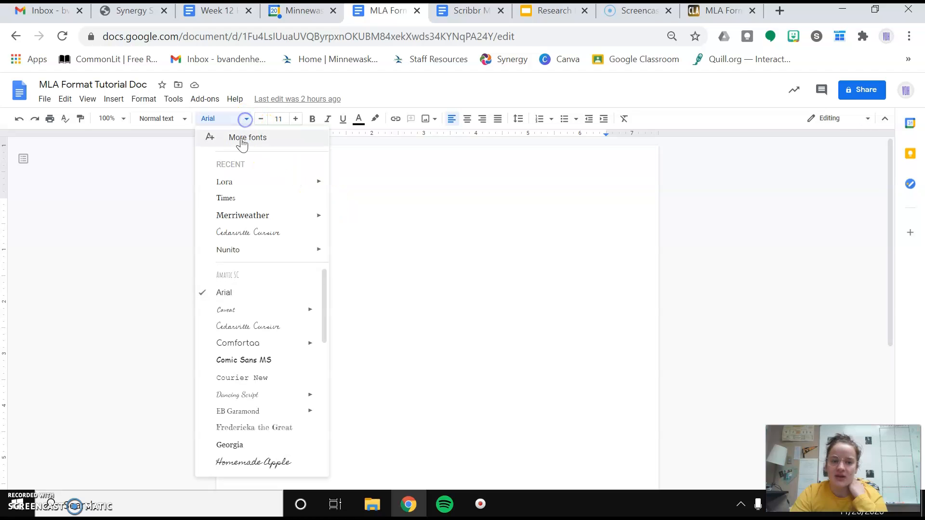
{"action": "left_click", "coordinate": [246, 198]}
{"action": "left_click", "coordinate": [296, 120]}
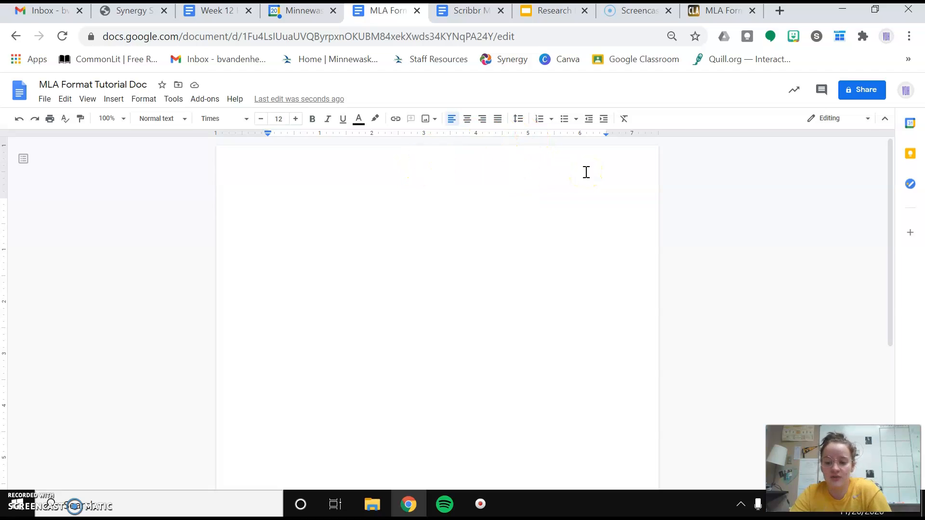
{"action": "double_click", "coordinate": [586, 172]}
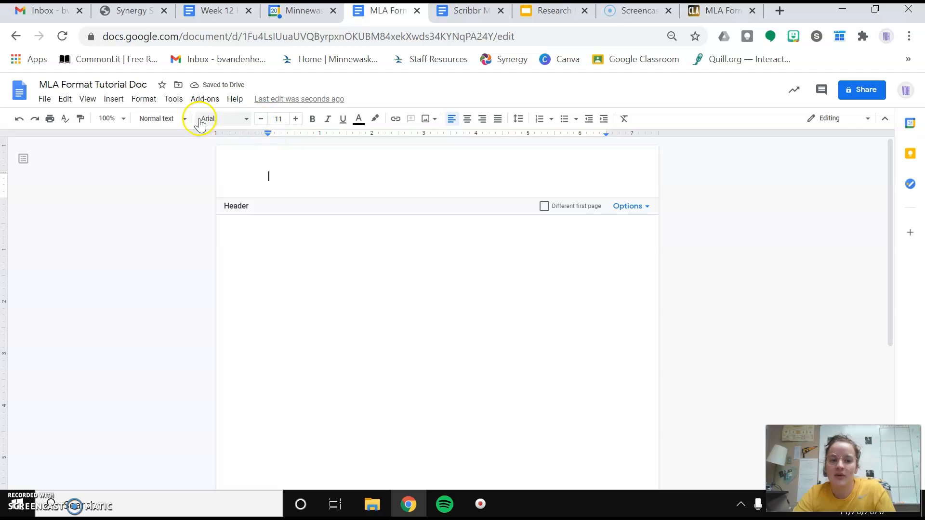
Step: Insert page numbers using the top-right layout
{"action": "left_click", "coordinate": [392, 261]}
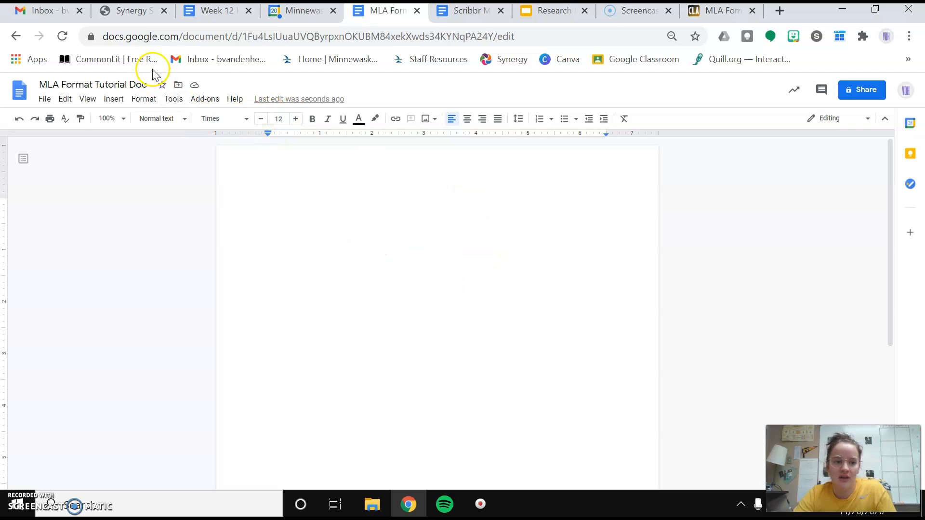
{"action": "left_click", "coordinate": [118, 101]}
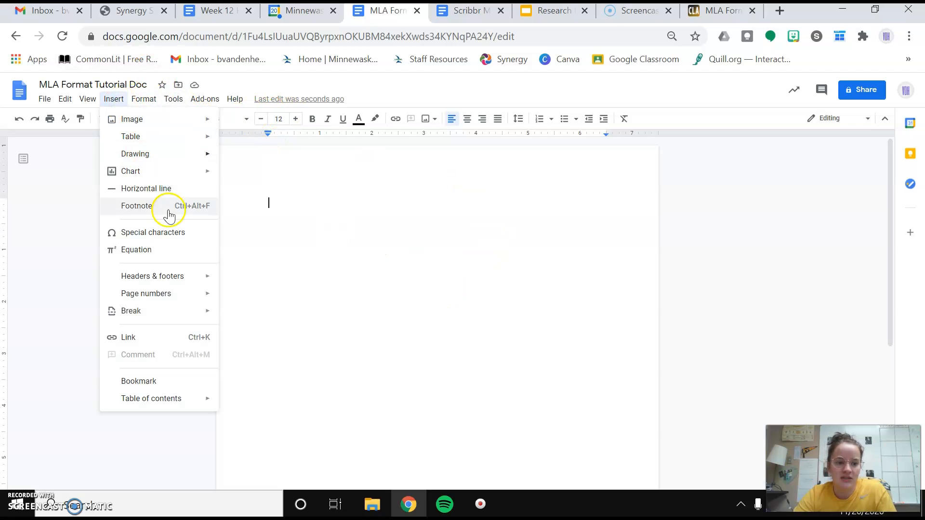
{"action": "mouse_move", "coordinate": [207, 298]}
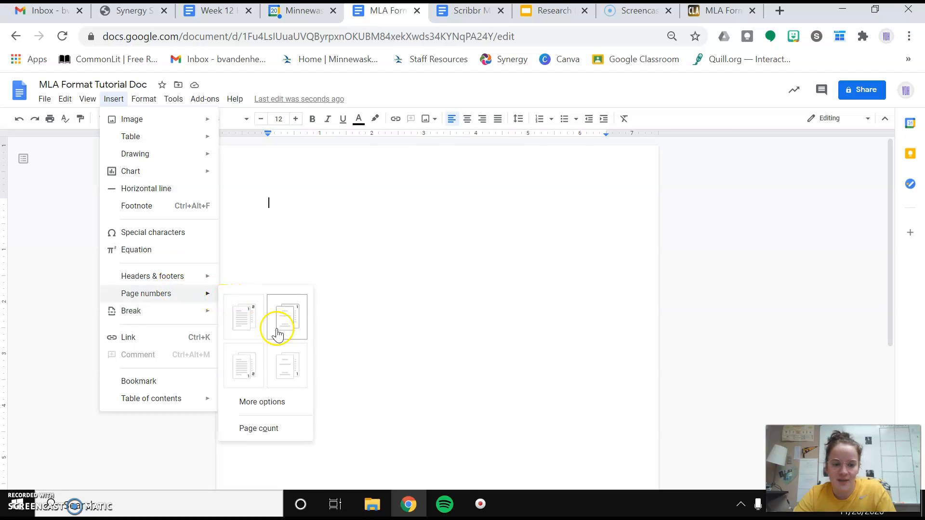
{"action": "left_click", "coordinate": [251, 314]}
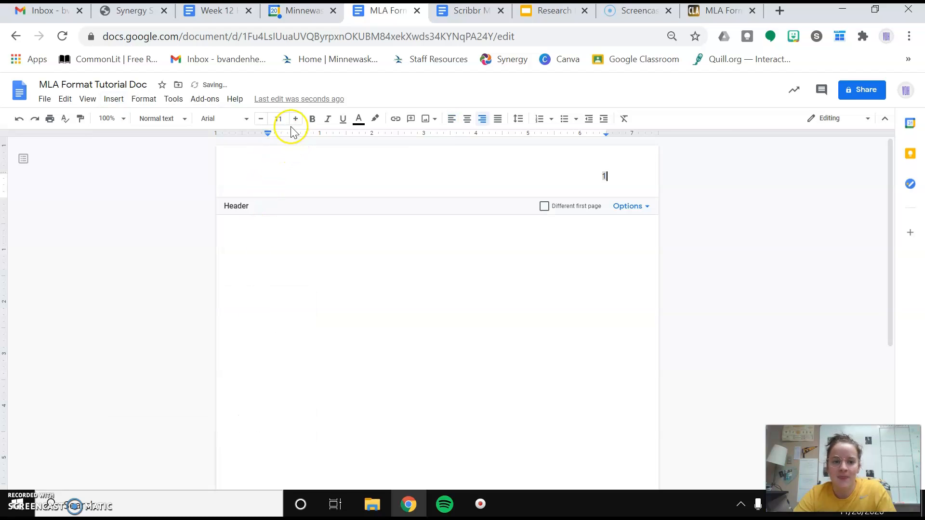
Step: Set the header page number to Times and type the author's surname before it
{"action": "left_click", "coordinate": [236, 118]}
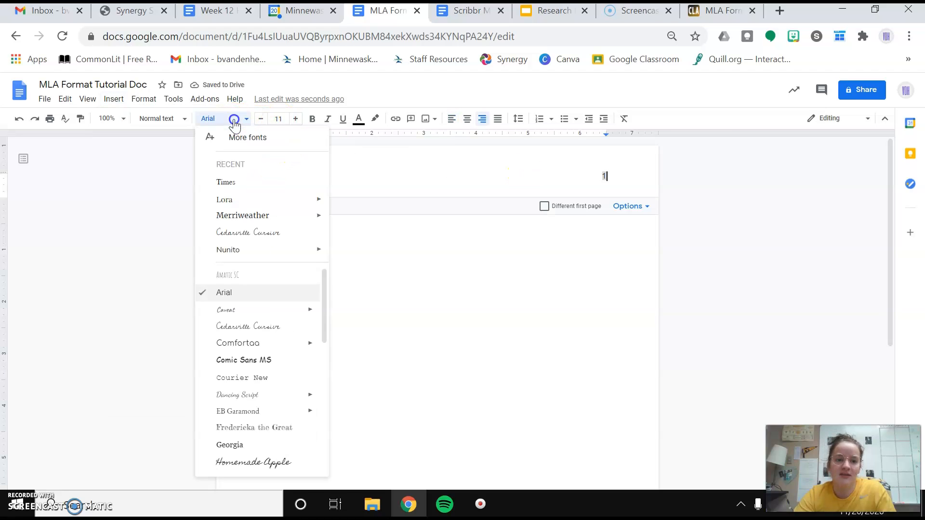
{"action": "left_click", "coordinate": [240, 185]}
{"action": "left_click", "coordinate": [574, 178]}
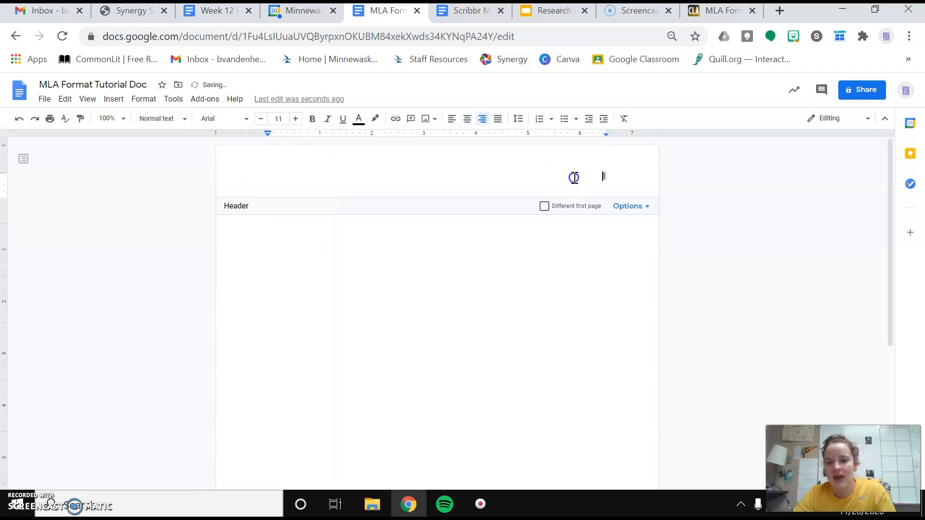
{"action": "left_click_drag", "start_coordinate": [609, 177], "coordinate": [596, 178]}
{"action": "left_click", "coordinate": [236, 120]}
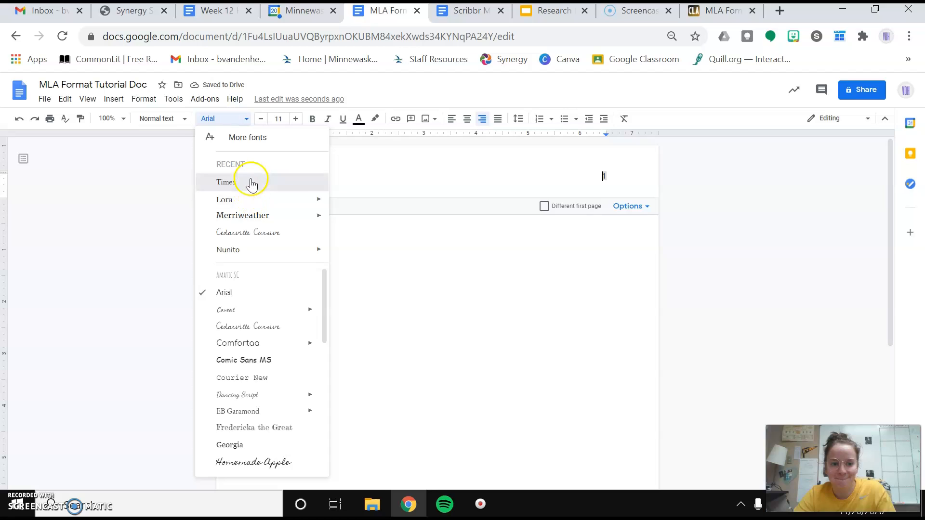
{"action": "left_click", "coordinate": [251, 181]}
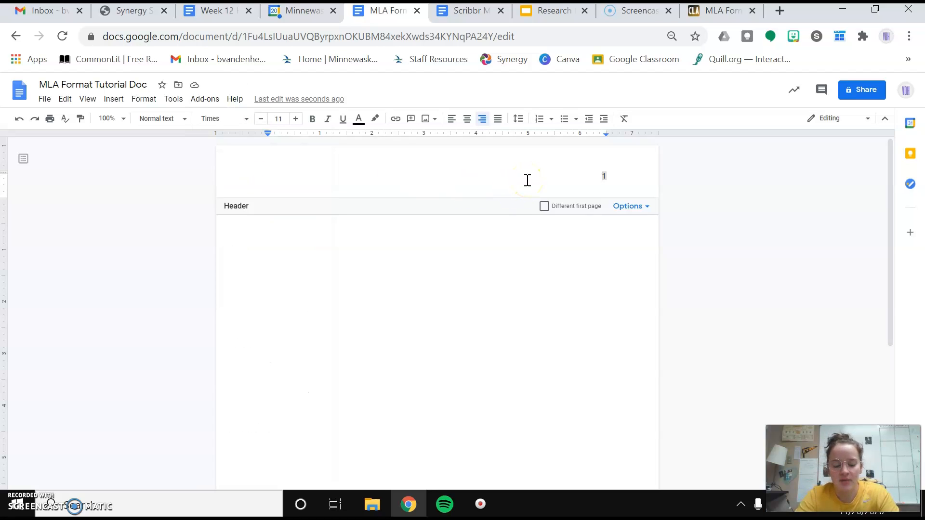
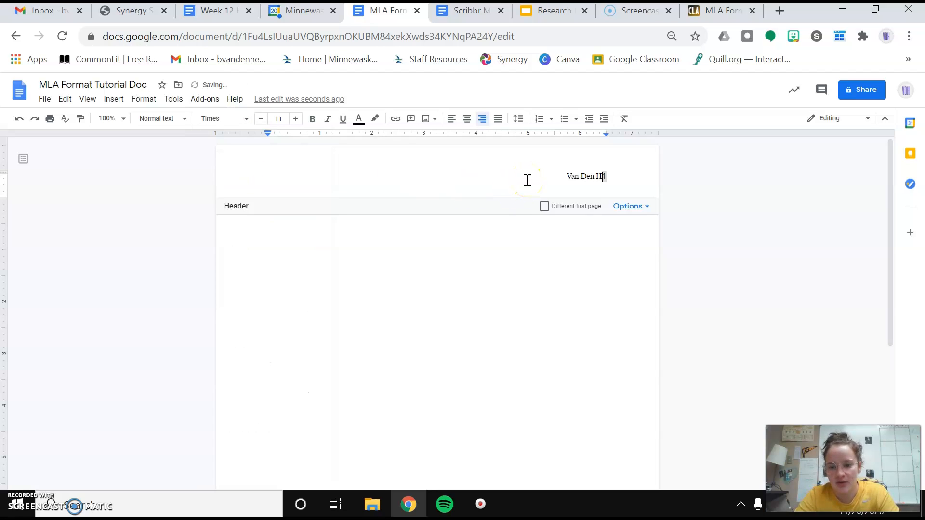
{"action": "left_click_drag", "start_coordinate": [530, 174], "coordinate": [614, 177]}
Step: Enlarge the surname and page number to size 12 and close the header
{"action": "left_click", "coordinate": [296, 118]}
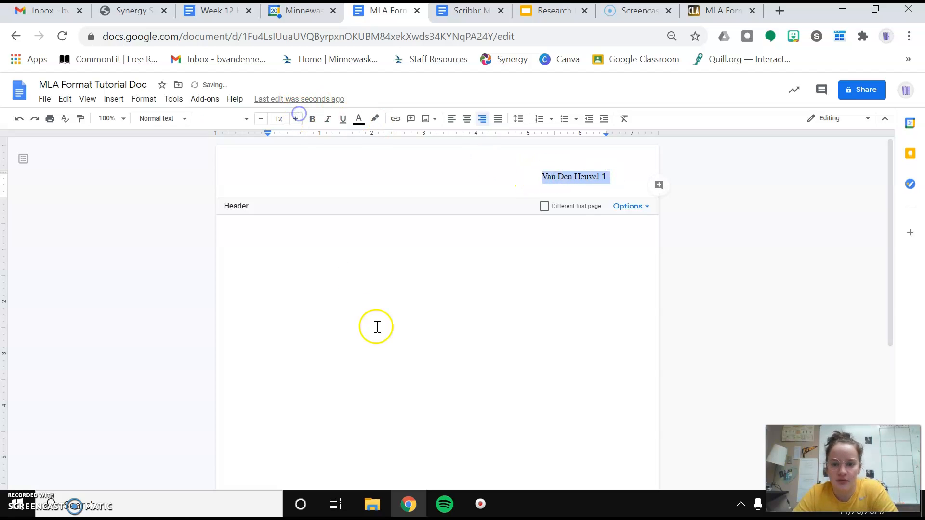
{"action": "left_click", "coordinate": [377, 327]}
{"action": "scroll", "coordinate": [377, 327], "scroll_direction": "down", "scroll_amount": 1}
{"action": "scroll", "coordinate": [377, 327], "scroll_direction": "up", "scroll_amount": 1}
{"action": "scroll", "coordinate": [547, 265], "scroll_direction": "down", "scroll_amount": 5}
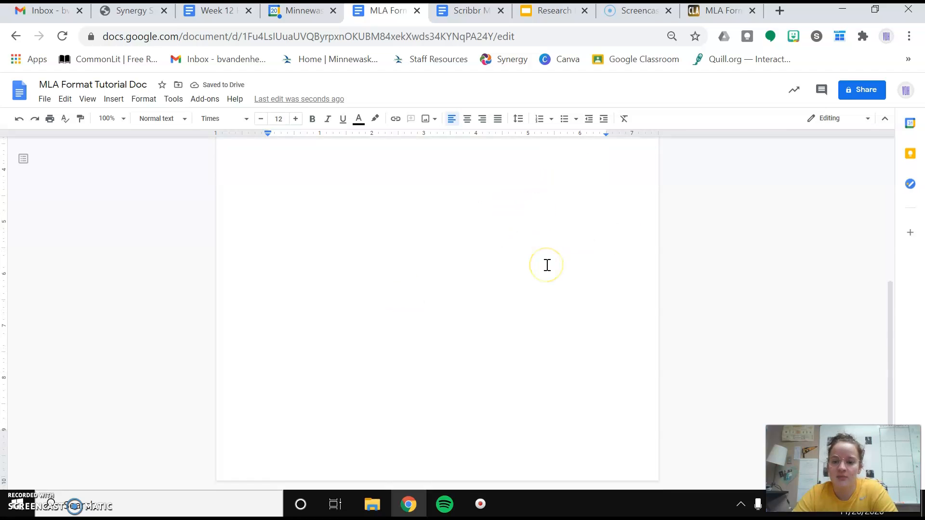
{"action": "scroll", "coordinate": [548, 265], "scroll_direction": "up", "scroll_amount": 5}
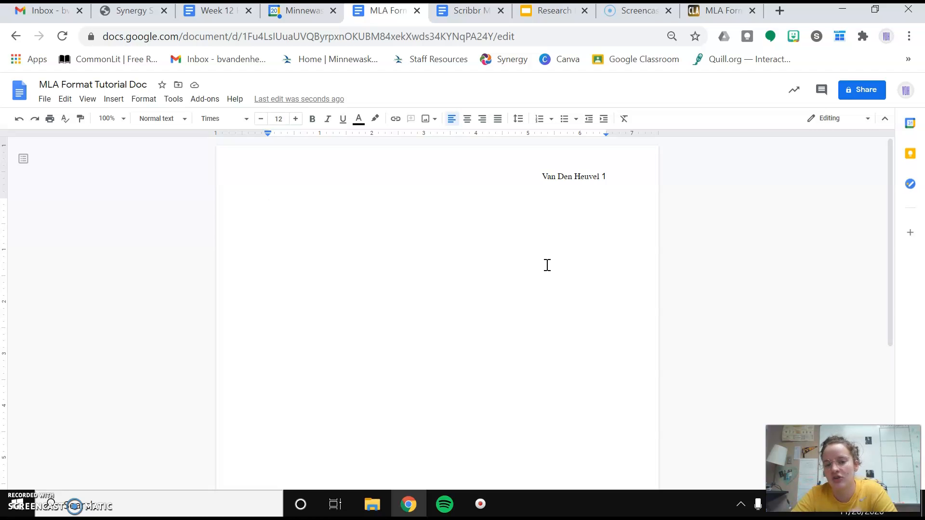
Step: Add a page break so page 2 shows the header, then return to page 1's first line
{"action": "key", "text": "Return"}
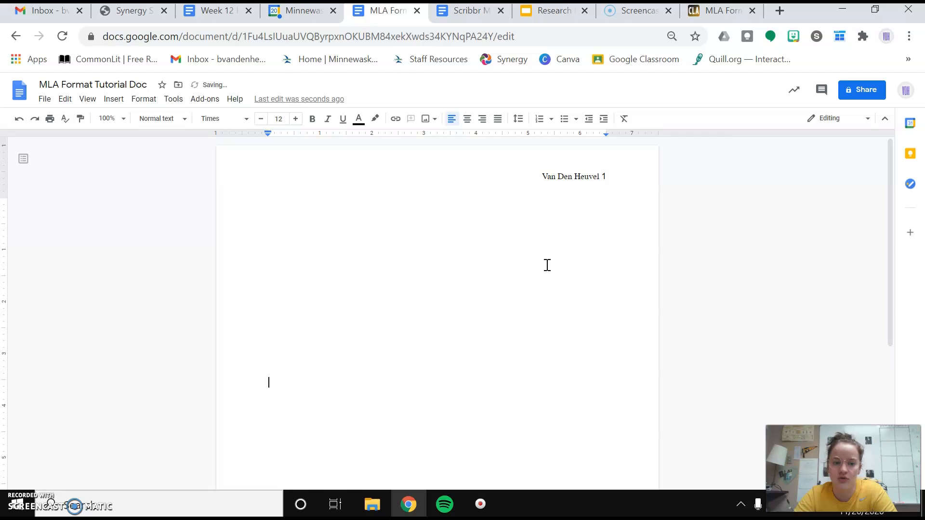
{"action": "key", "text": "ctrl+Return"}
{"action": "left_click", "coordinate": [564, 431]}
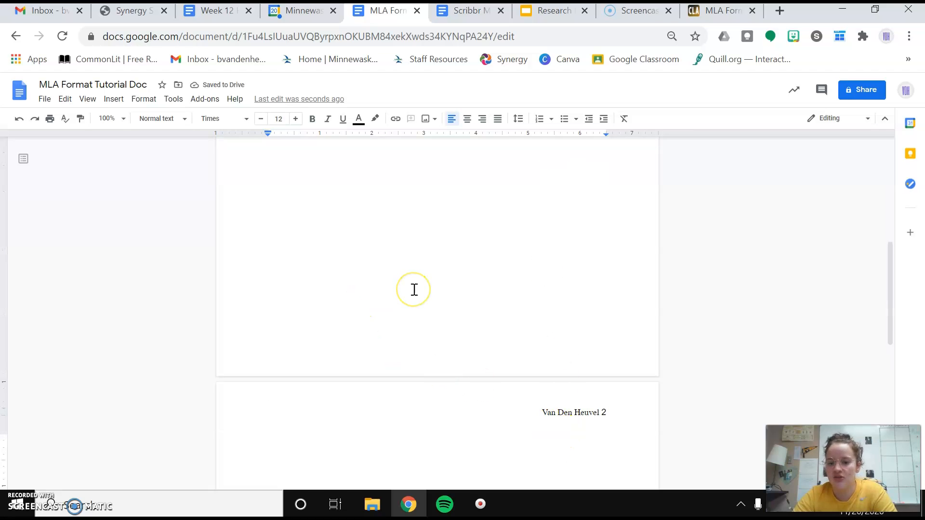
{"action": "scroll", "coordinate": [414, 289], "scroll_direction": "up", "scroll_amount": 7}
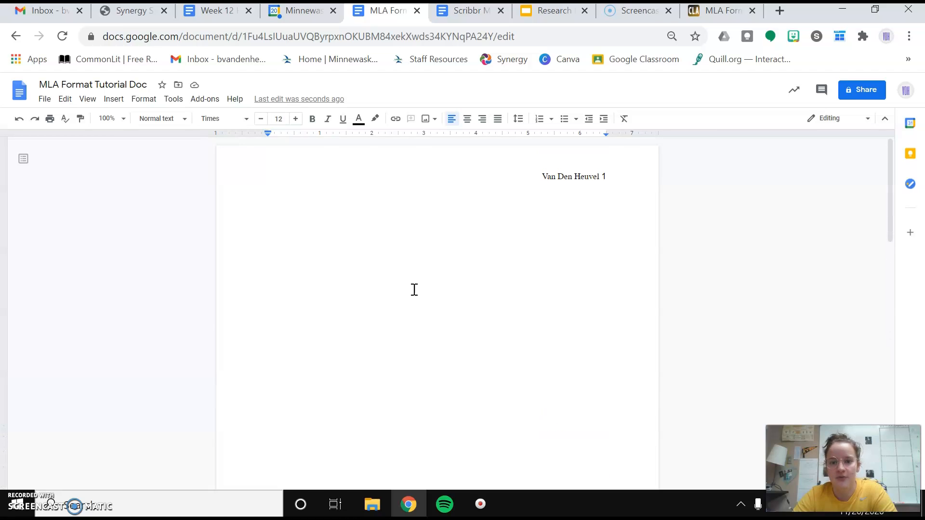
{"action": "left_click", "coordinate": [407, 235]}
{"action": "left_click", "coordinate": [269, 204]}
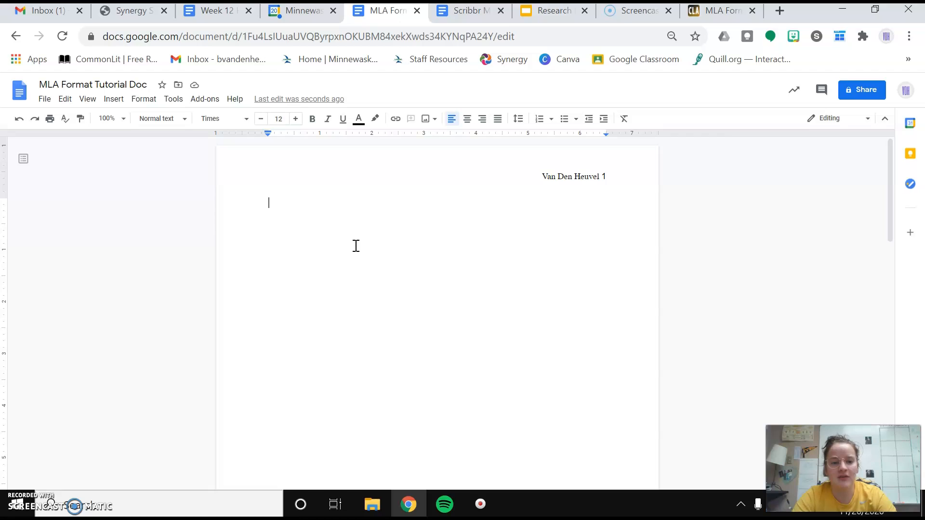
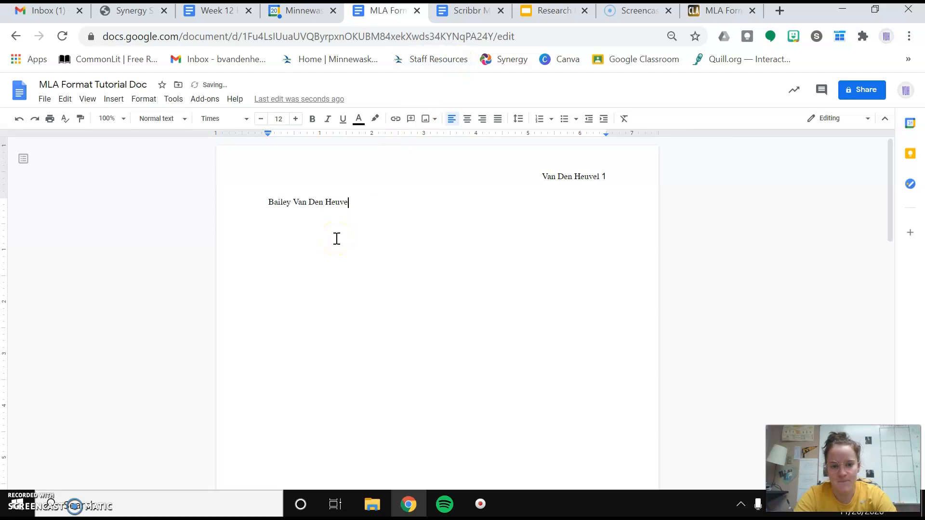
Step: Type the student's full name as the first heading line
{"action": "key", "text": "Return"}
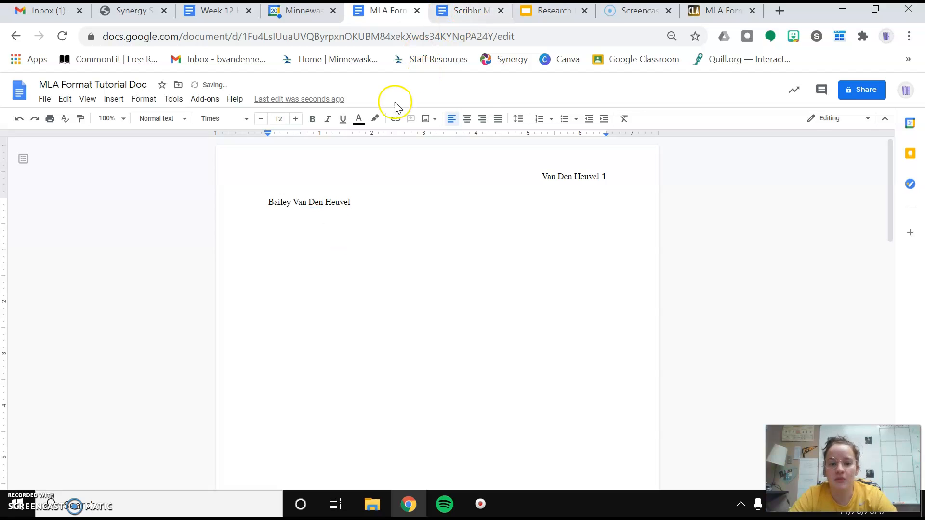
{"action": "left_click", "coordinate": [382, 200]}
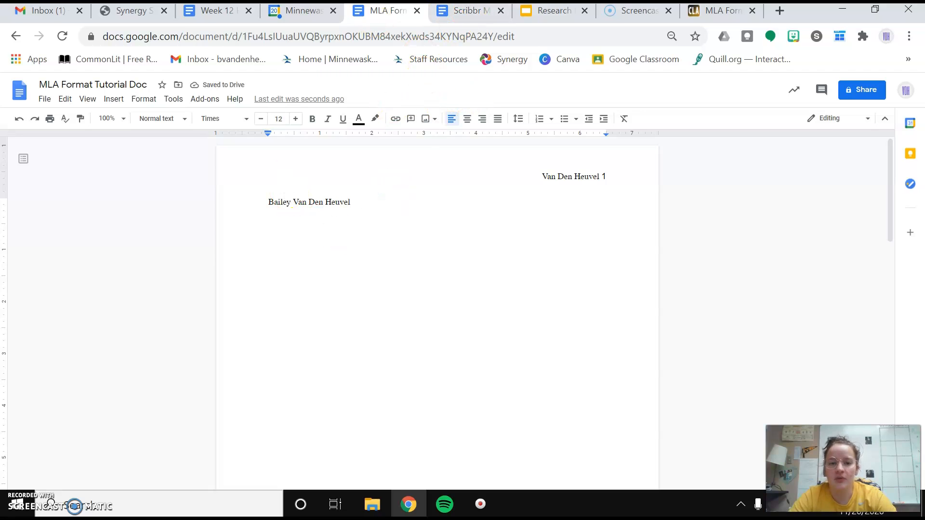
{"action": "left_click", "coordinate": [472, 15]}
{"action": "left_click", "coordinate": [393, 15]}
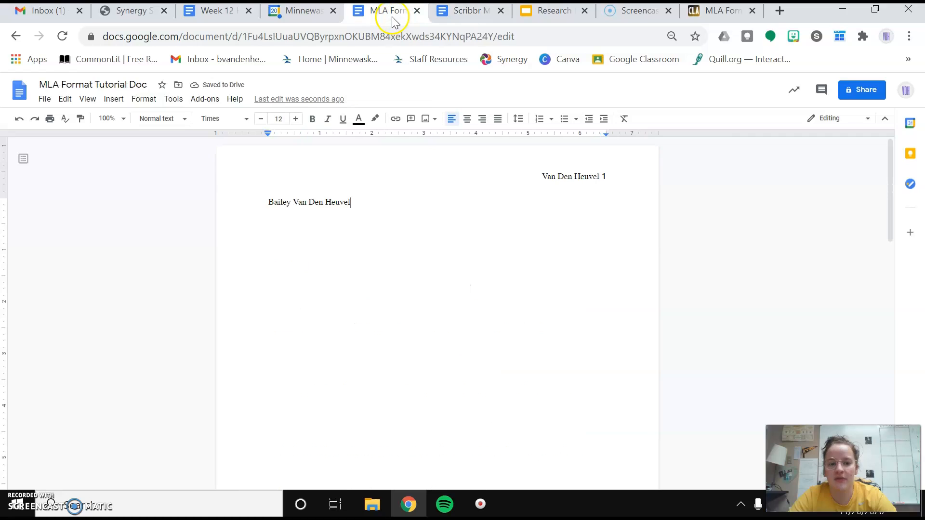
Step: Set double line spacing and enter the teacher's name on the next line
{"action": "left_click", "coordinate": [518, 121]}
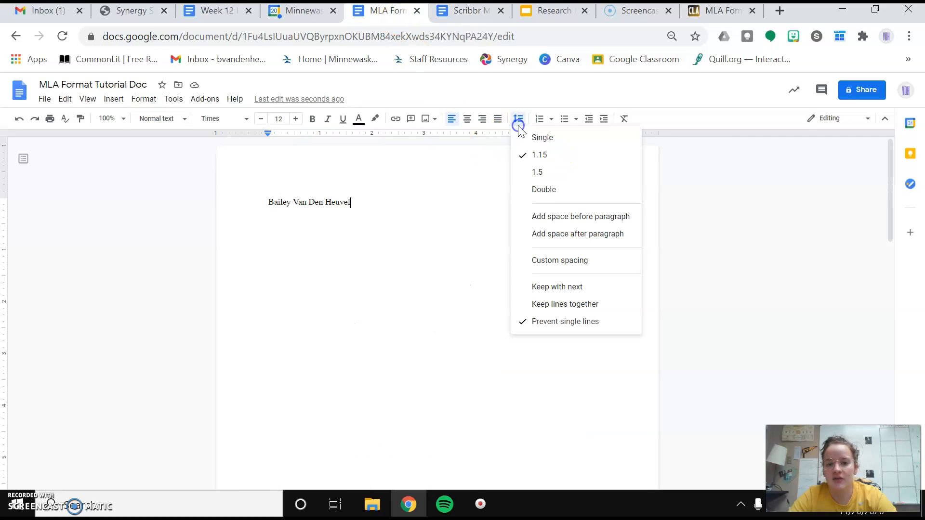
{"action": "left_click", "coordinate": [545, 190]}
{"action": "key", "text": "Return"}
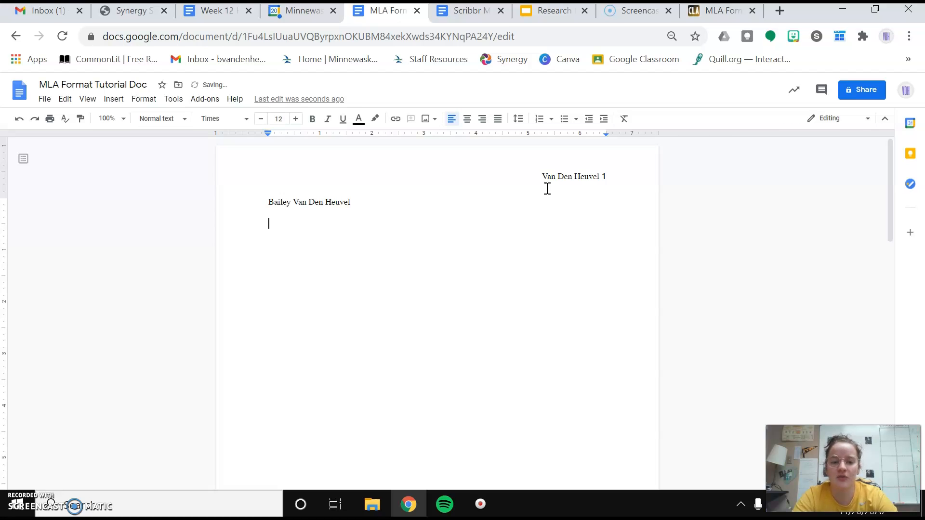
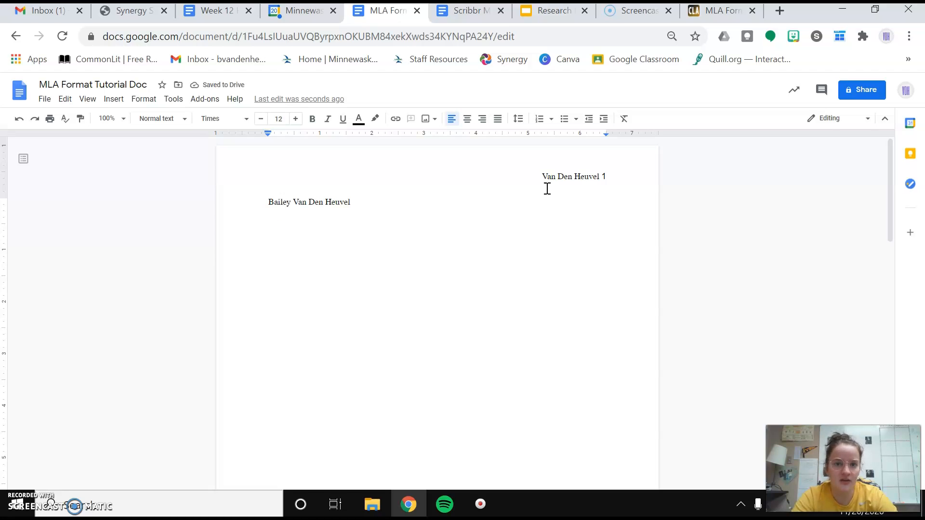
{"action": "type", "text": "Mr."}
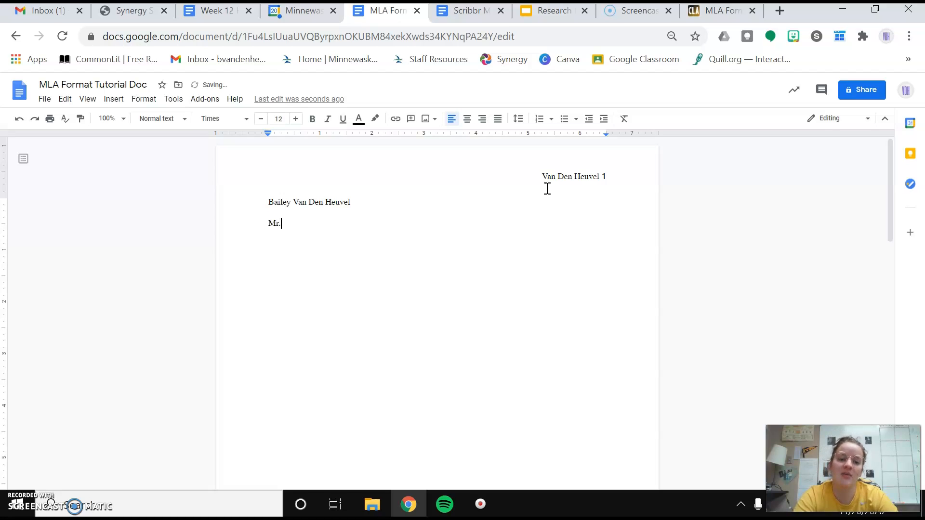
{"action": "type", "text": " Lence"}
Step: Add 'English 8' and '30 November 2020' on separate lines, ending with a new line
{"action": "key", "text": "Return"}
{"action": "type", "text": "English 8"}
{"action": "key", "text": "Return"}
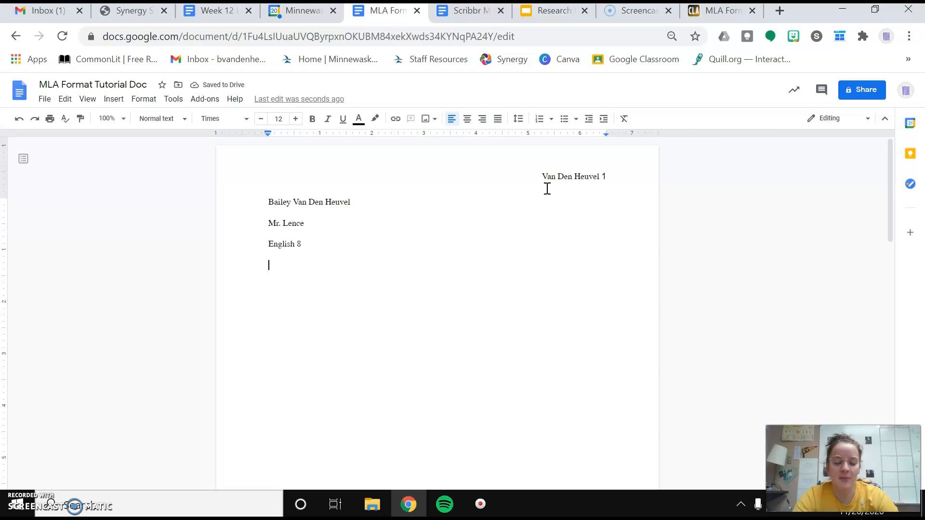
{"action": "type", "text": "11"}
{"action": "key", "text": "BackSpace"}
{"action": "type", "text": "1"}
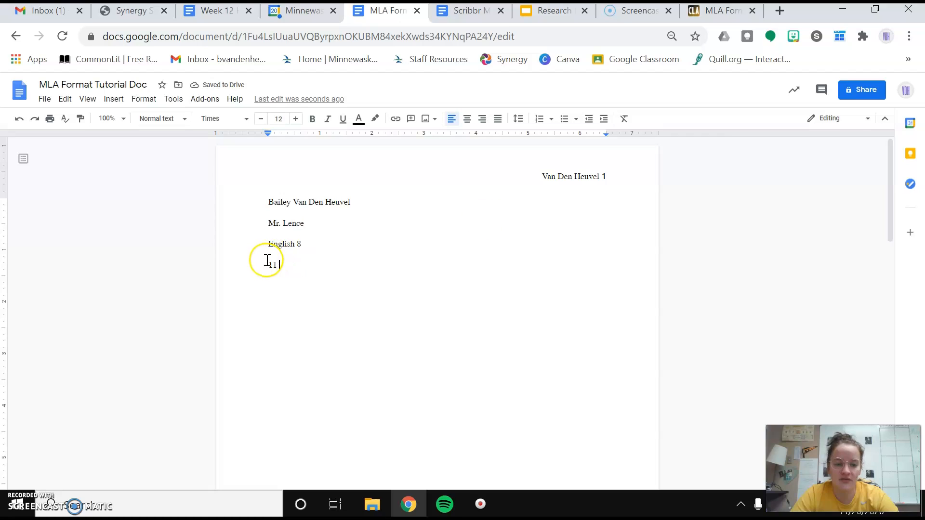
{"action": "key", "text": "BackSpace"}
{"action": "key", "text": "BackSpace"}
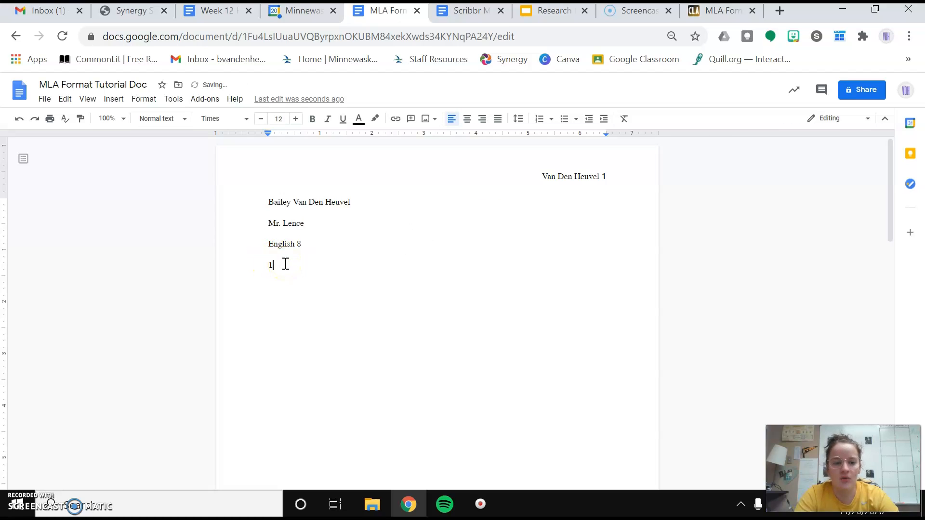
{"action": "type", "text": "30 November 2020"}
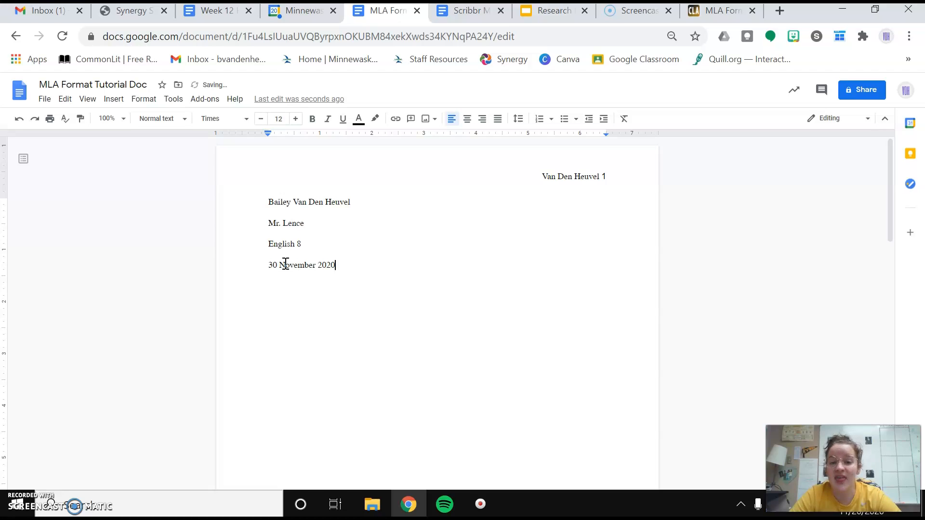
{"action": "double_click", "coordinate": [274, 265]}
{"action": "left_click_drag", "start_coordinate": [275, 266], "coordinate": [277, 267]}
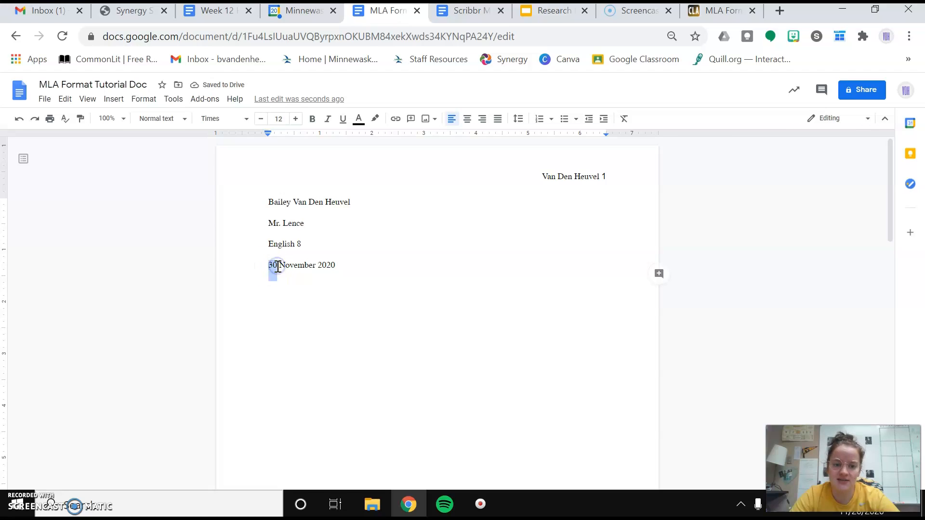
{"action": "left_click", "coordinate": [278, 267]}
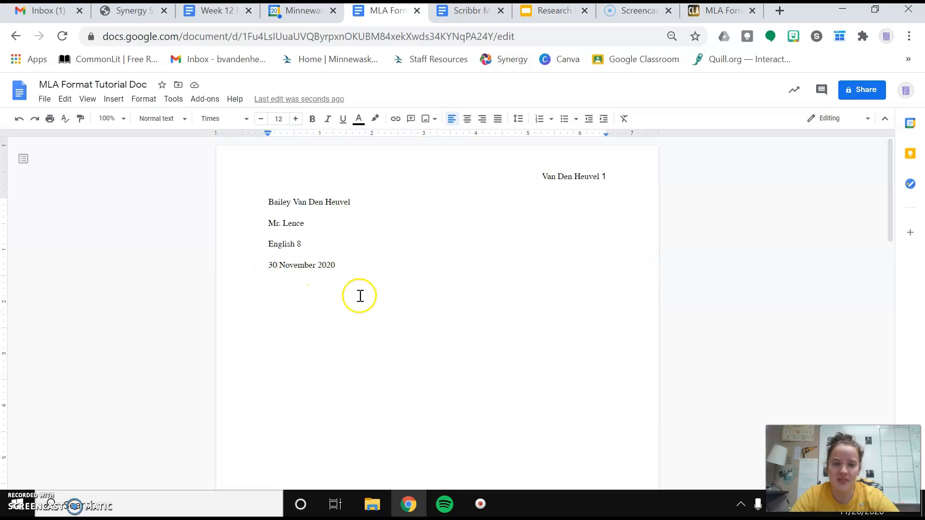
{"action": "left_click", "coordinate": [363, 279]}
{"action": "key", "text": "Return"}
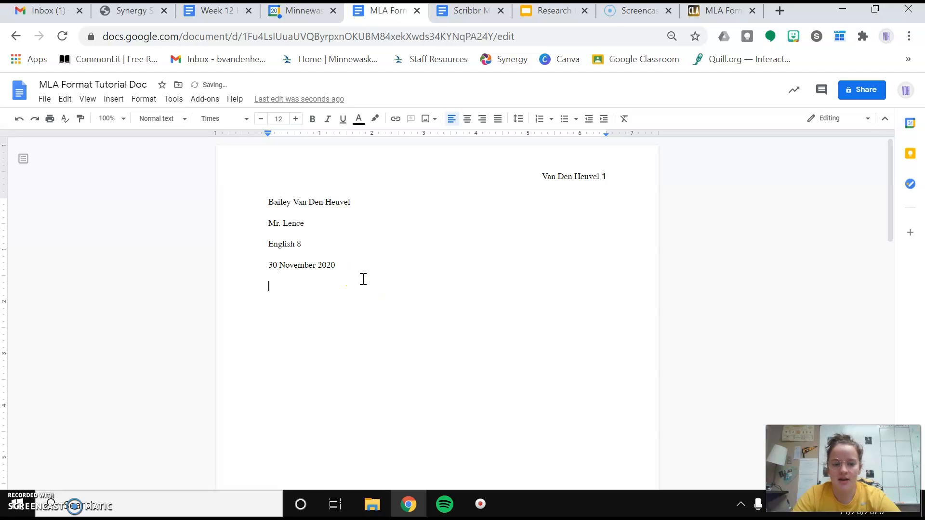
Step: After checking the Scribbr template, add a centered line below the 30 November 2020 date
{"action": "left_click", "coordinate": [453, 12]}
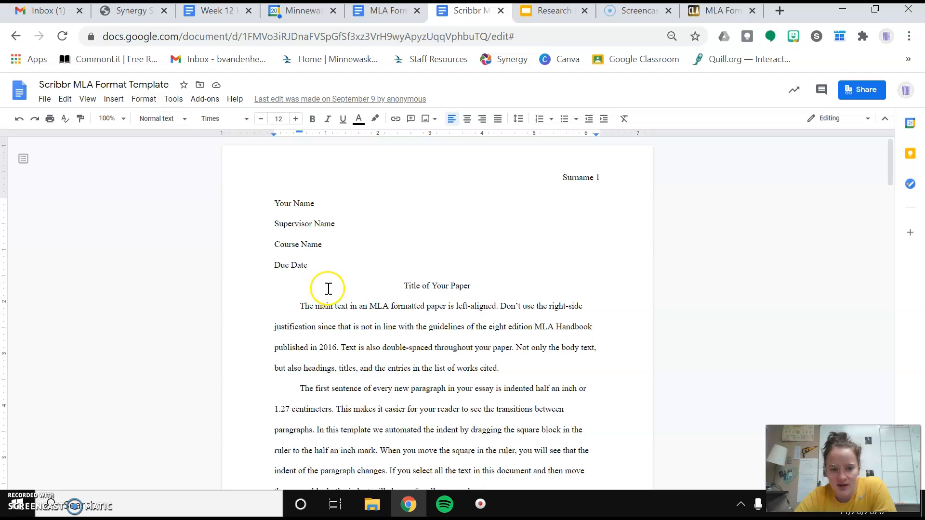
{"action": "left_click", "coordinate": [379, 18]}
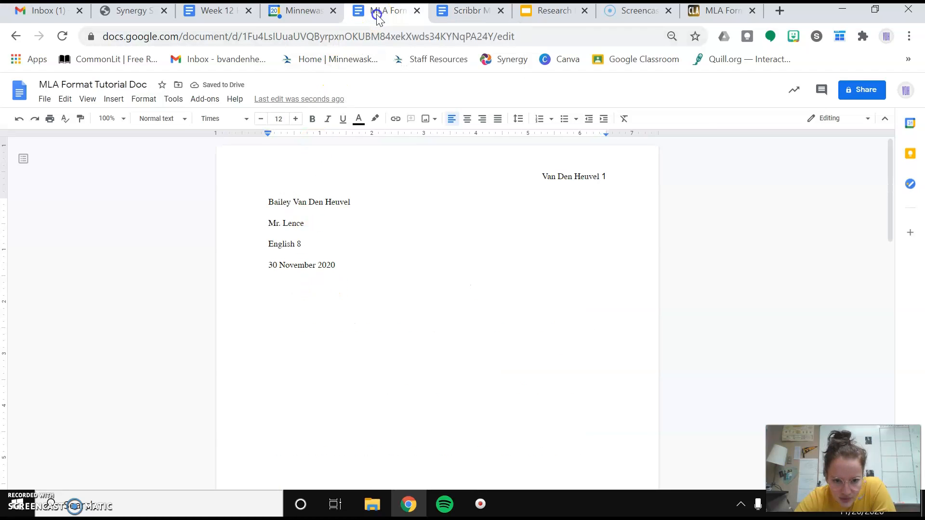
{"action": "left_click", "coordinate": [291, 285]}
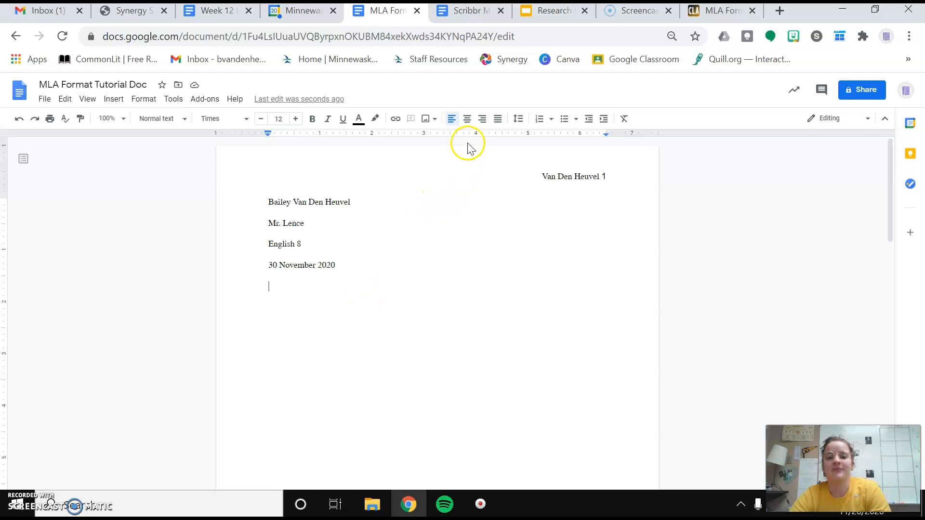
{"action": "key", "text": "Return"}
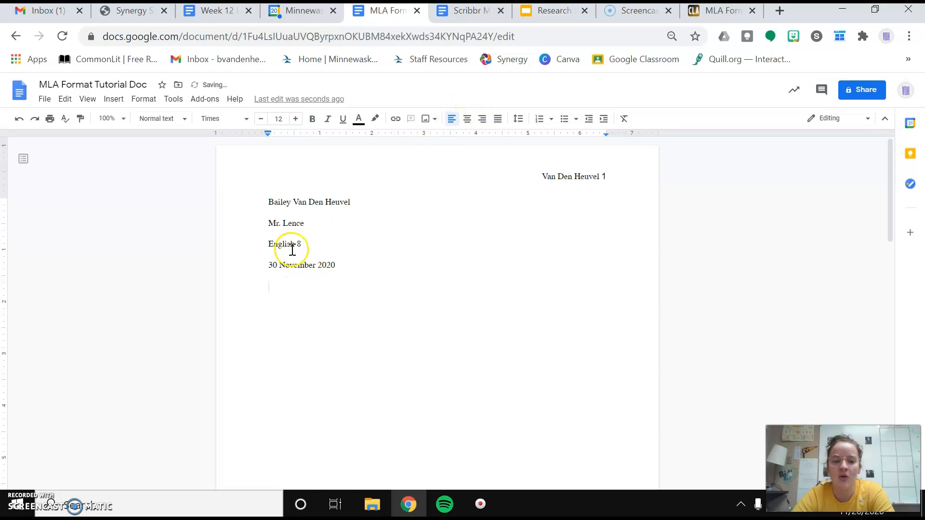
{"action": "left_click", "coordinate": [468, 120]}
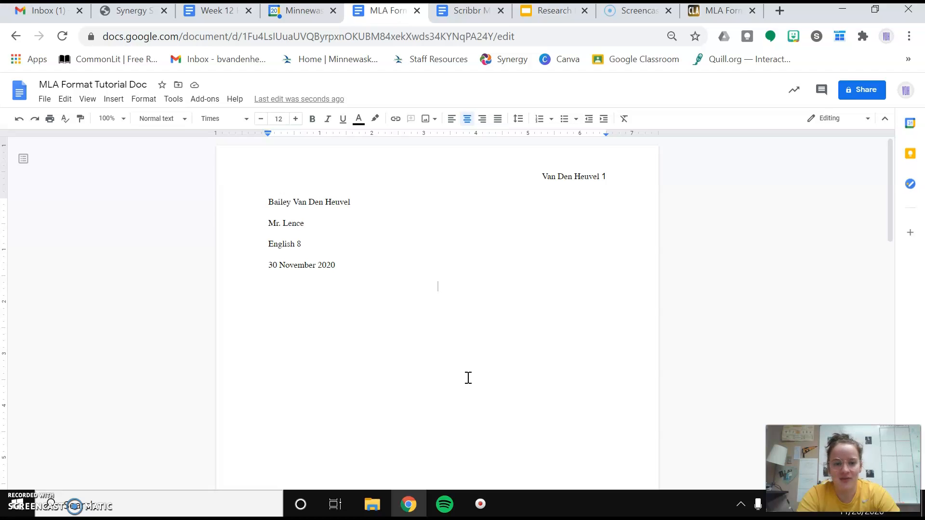
Step: Type the title 'We Will Raise Up: An Analysis of Dumbledore's Army in'
{"action": "type", "text": "T"}
{"action": "key", "text": "BackSpace"}
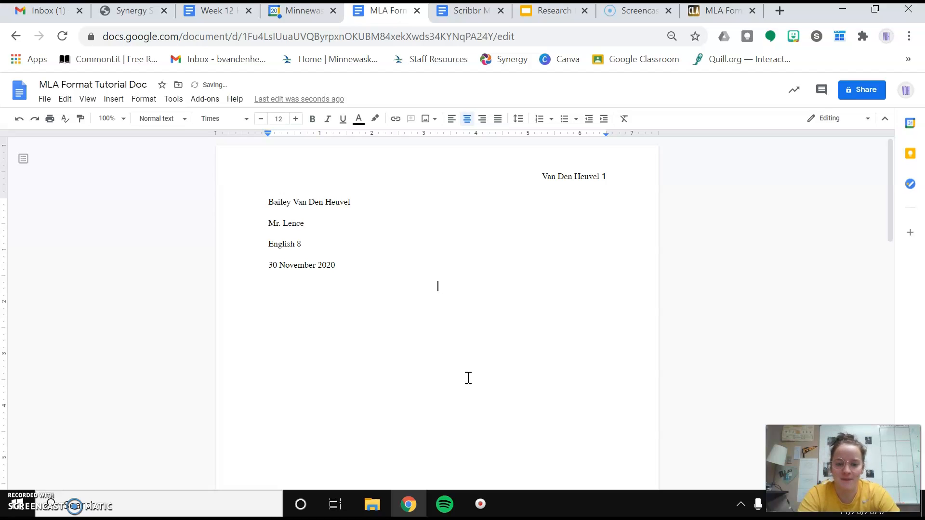
{"action": "type", "text": "We Will "}
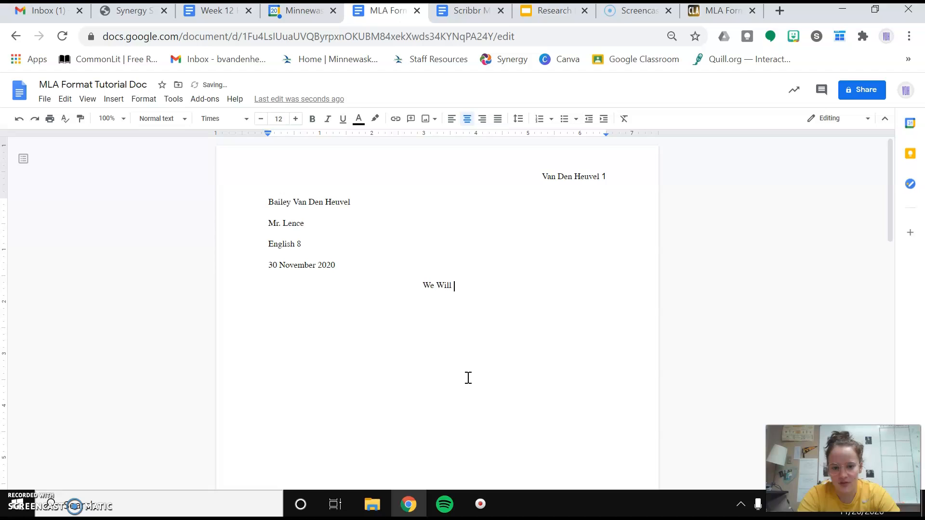
{"action": "type", "text": "Raise Up"}
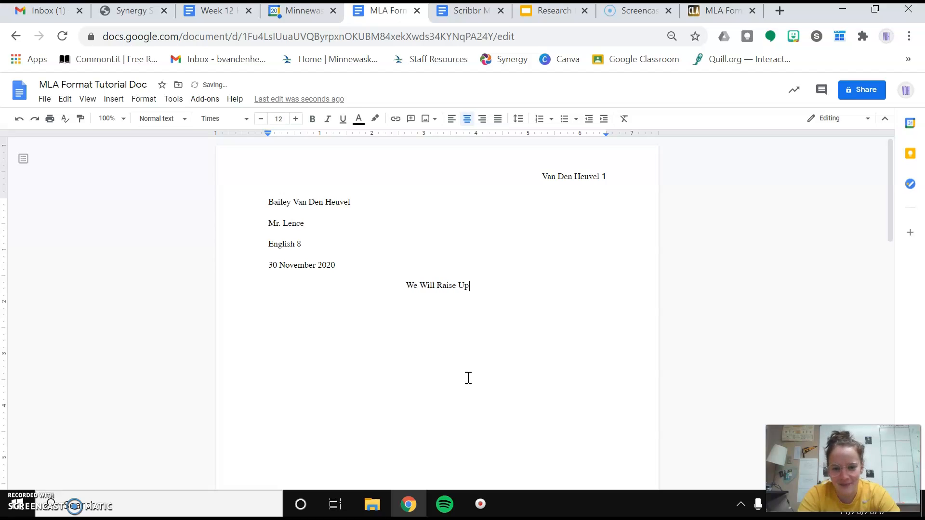
{"action": "type", "text": ": An A"}
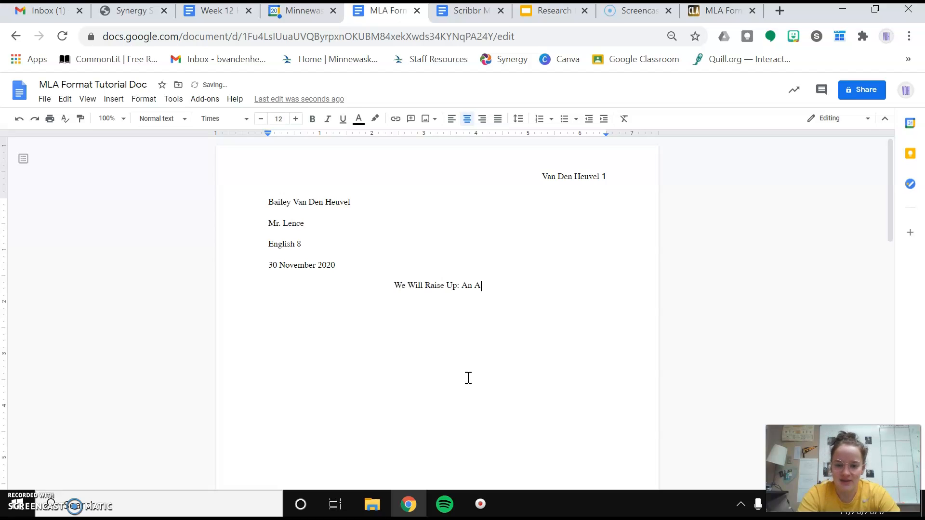
{"action": "type", "text": "nalysis of "}
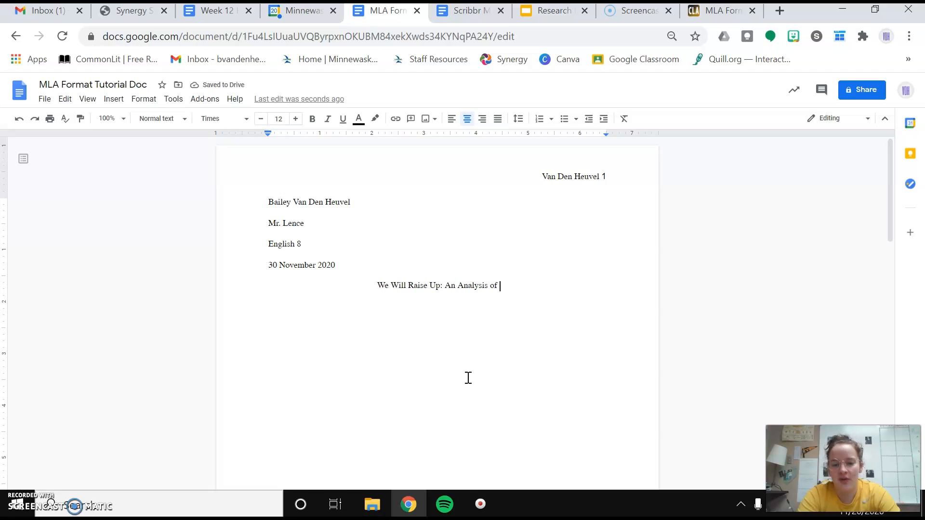
{"action": "type", "text": "Dumble"}
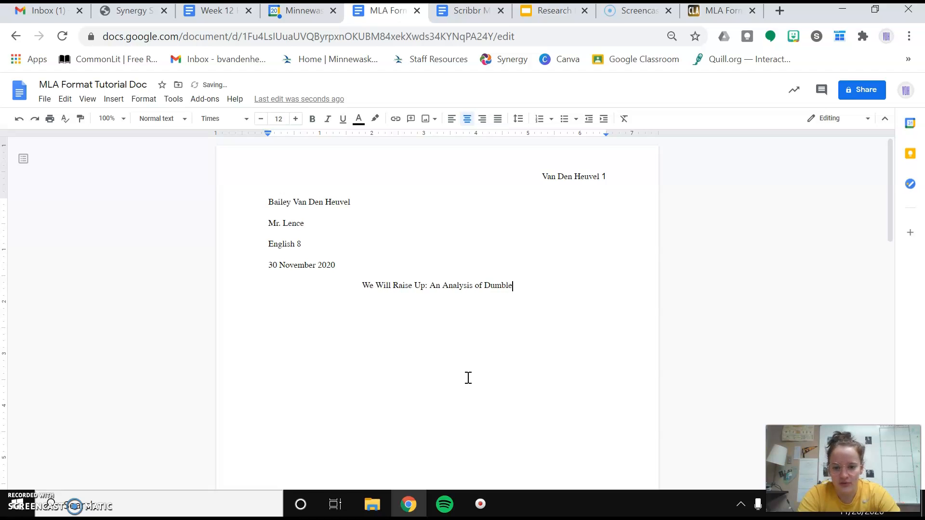
{"action": "type", "text": "dore's Army in"}
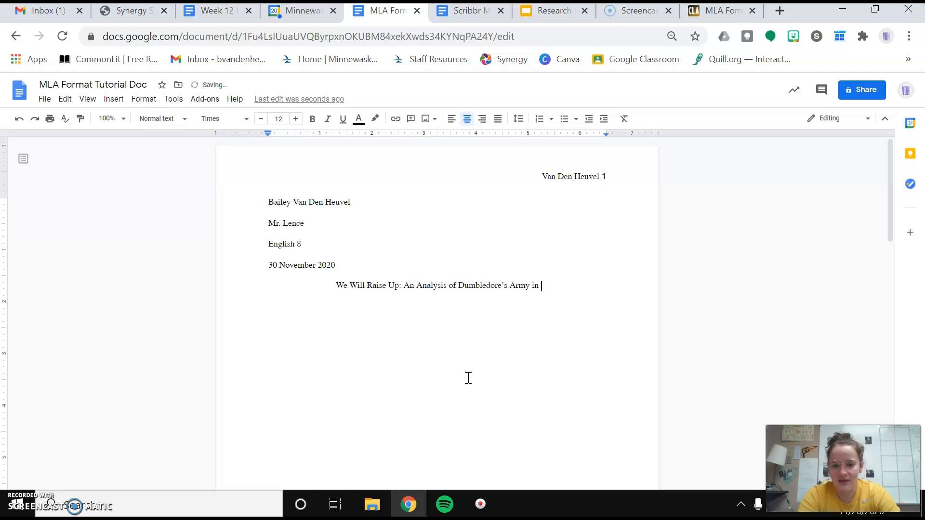
Step: Add the italic book title Harry Potter and the Order of the Phoenix, then turn italics off
{"action": "left_click", "coordinate": [329, 120]}
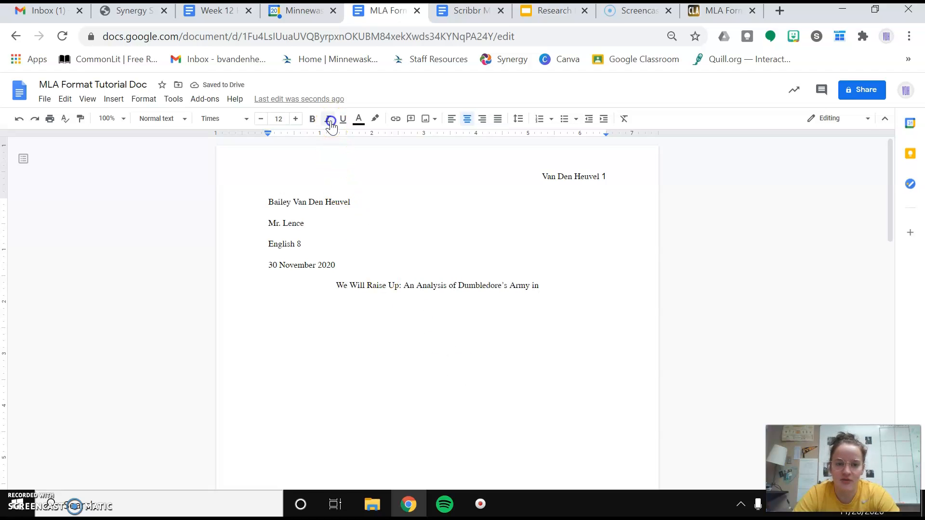
{"action": "type", "text": "Harry Potter and the Goble"}
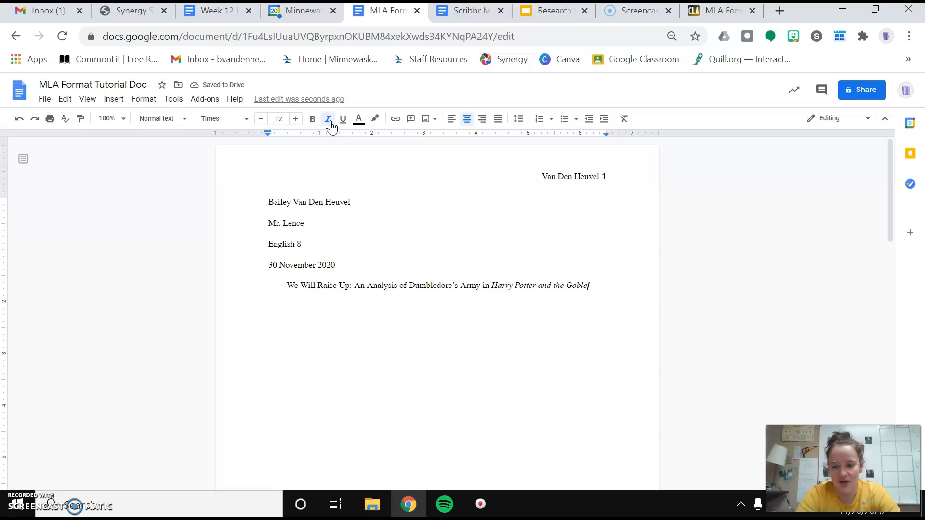
{"action": "key", "text": "BackSpace"}
{"action": "key", "text": "BackSpace"}
{"action": "key", "text": "BackSpace"}
{"action": "key", "text": "BackSpace"}
{"action": "key", "text": "BackSpace"}
{"action": "type", "text": "O"}
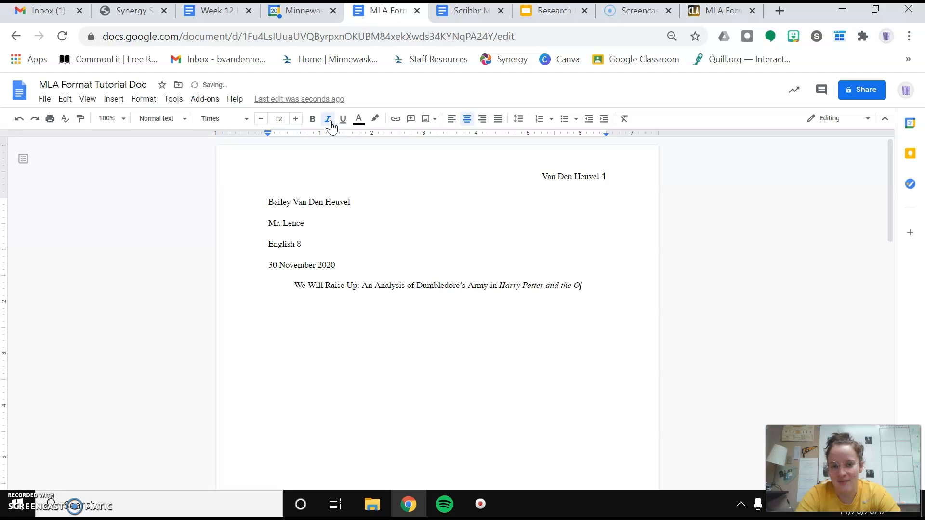
{"action": "type", "text": "rder of the PHoen"}
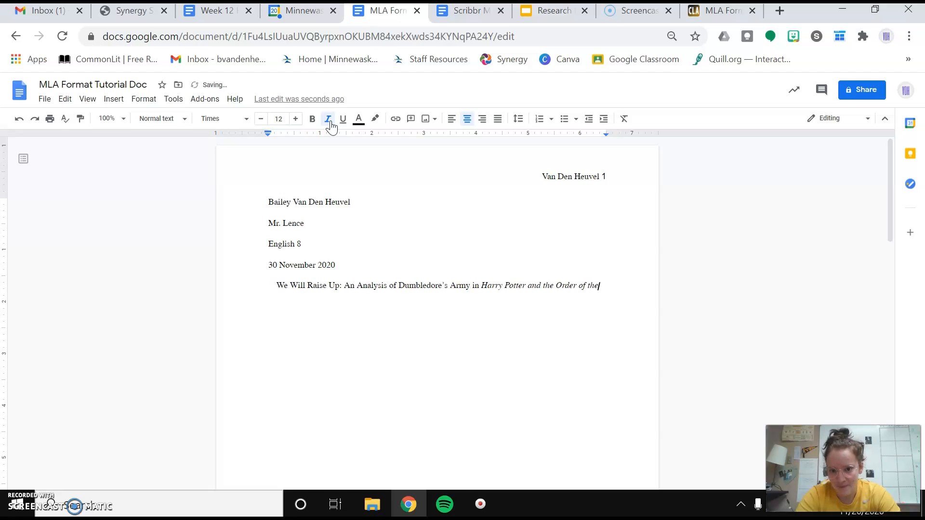
{"action": "key", "text": "BackSpace"}
{"action": "key", "text": "BackSpace"}
{"action": "key", "text": "BackSpace"}
{"action": "key", "text": "BackSpace"}
{"action": "type", "text": "hoenix"}
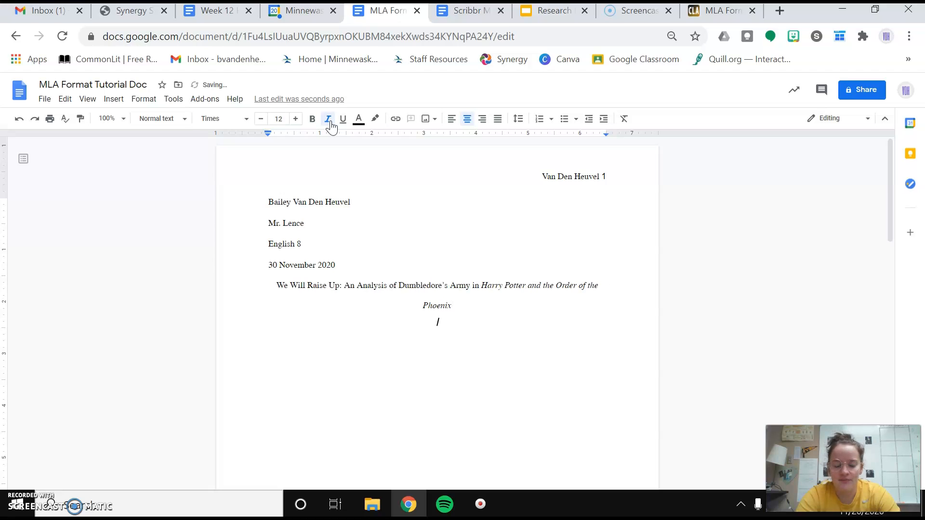
{"action": "left_click", "coordinate": [332, 126]}
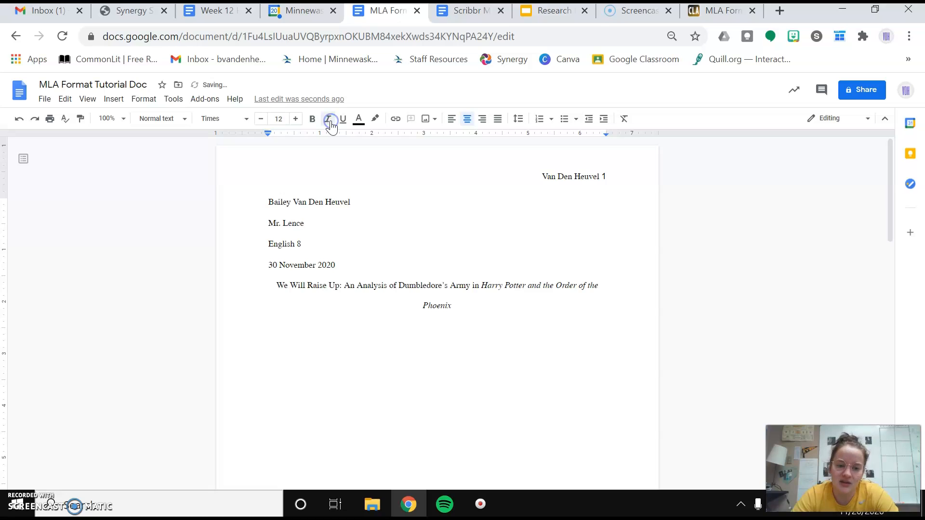
{"action": "left_click", "coordinate": [97, 505]}
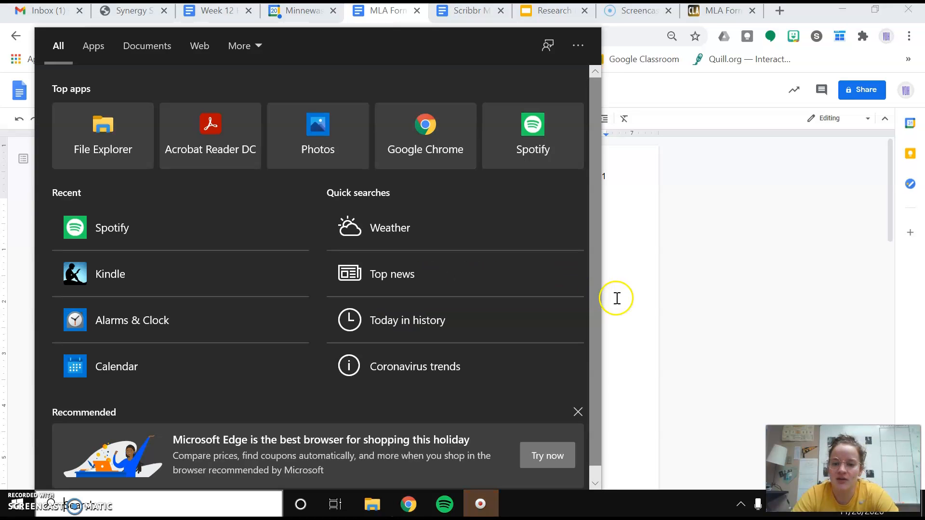
Step: Trim the title so it starts at 'An Analysis' and insert a blank line above it
{"action": "left_click", "coordinate": [616, 297]}
{"action": "left_click", "coordinate": [455, 307]}
{"action": "left_click_drag", "start_coordinate": [456, 306], "coordinate": [280, 288]}
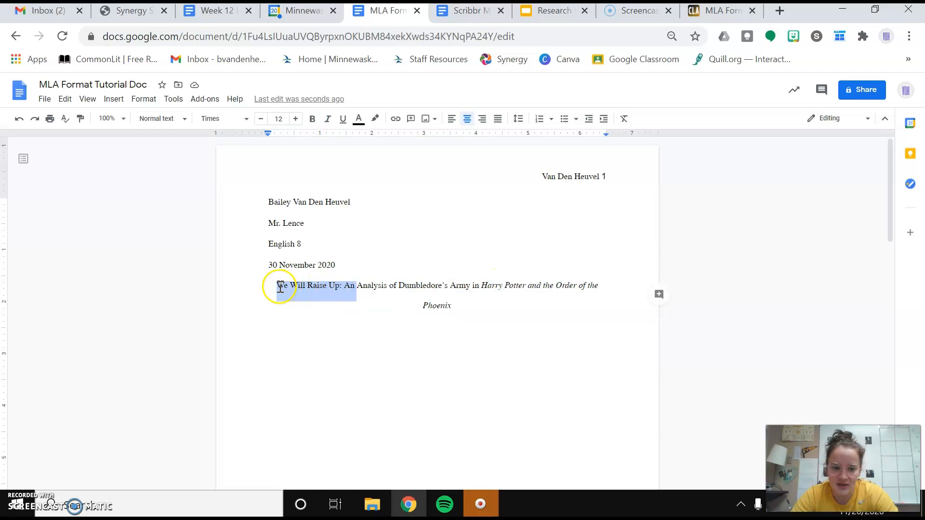
{"action": "key", "text": "BackSpace"}
{"action": "type", "text": "An"}
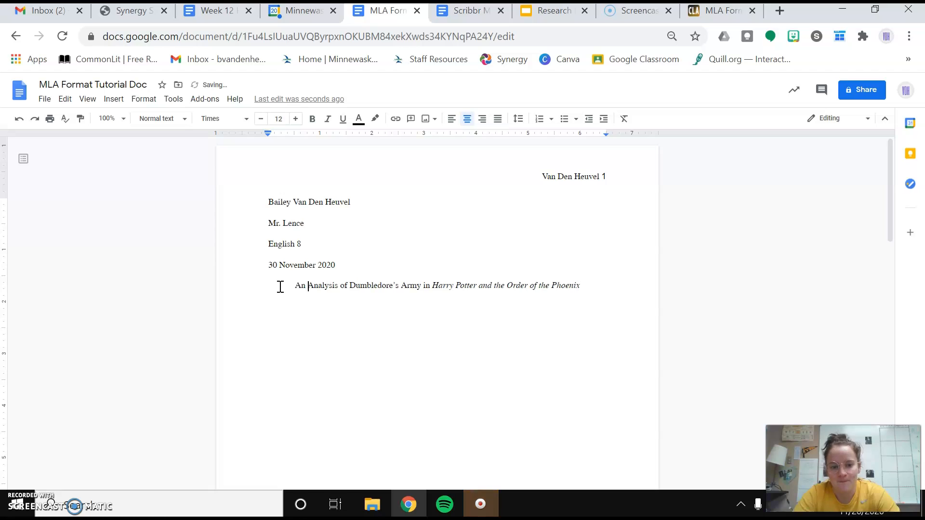
{"action": "double_click", "coordinate": [282, 287]}
{"action": "left_click_drag", "start_coordinate": [283, 287], "coordinate": [605, 295]}
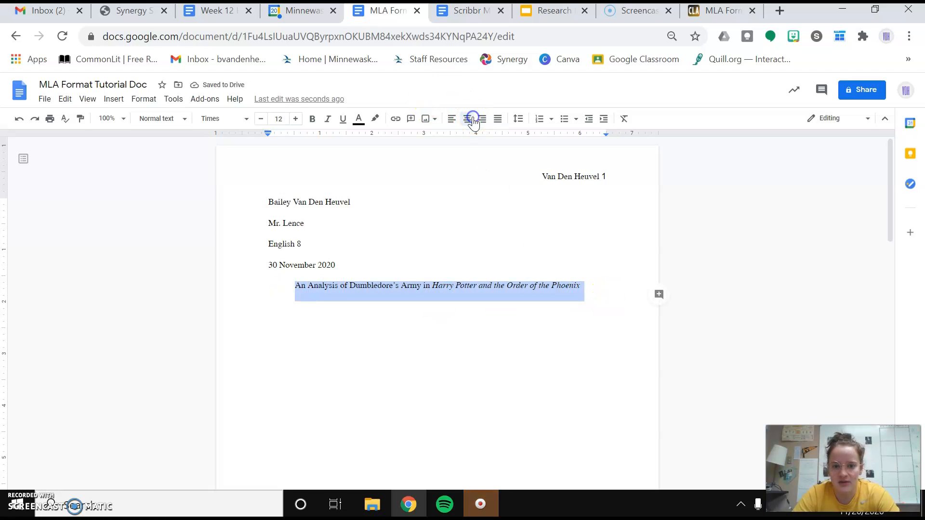
{"action": "left_click", "coordinate": [292, 288]}
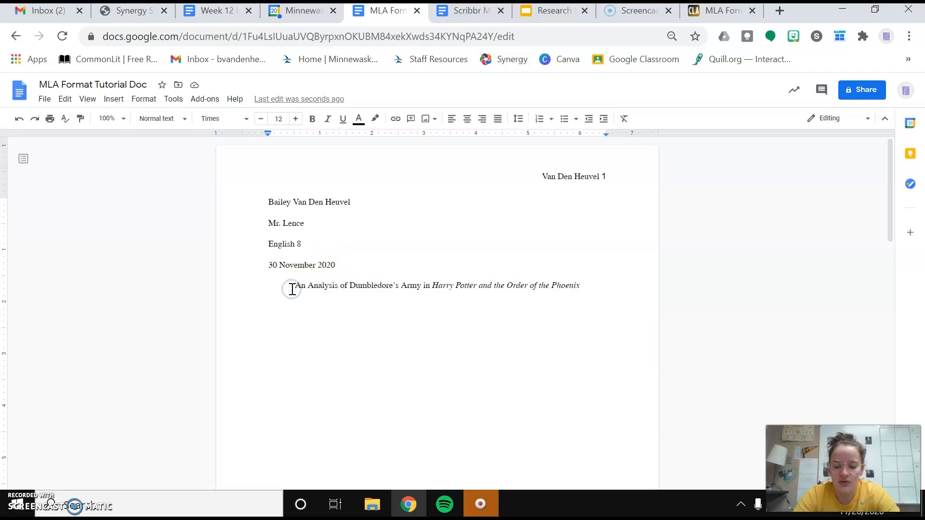
{"action": "key", "text": "Return"}
Step: Make the line under the title left-aligned, double-spaced and non-italic
{"action": "left_click", "coordinate": [559, 394]}
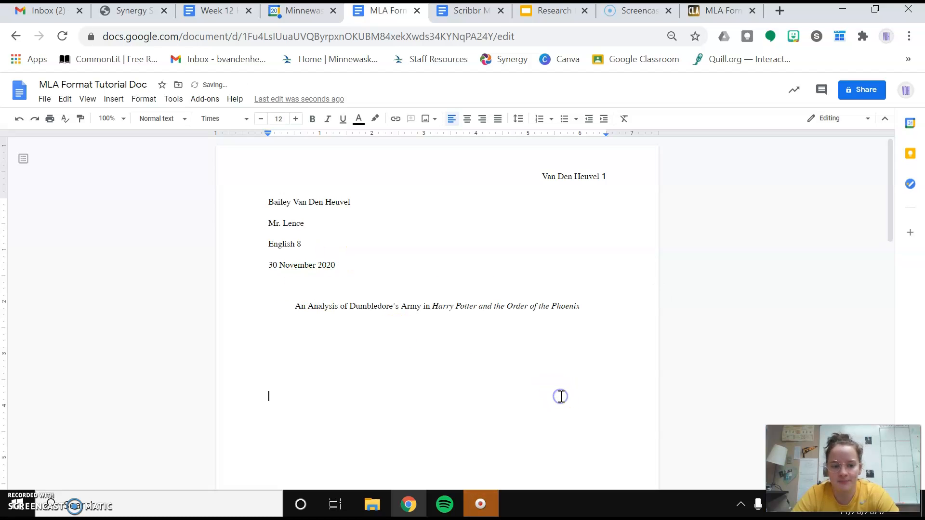
{"action": "left_click", "coordinate": [337, 338]}
{"action": "key", "text": "ctrl+shift+l"}
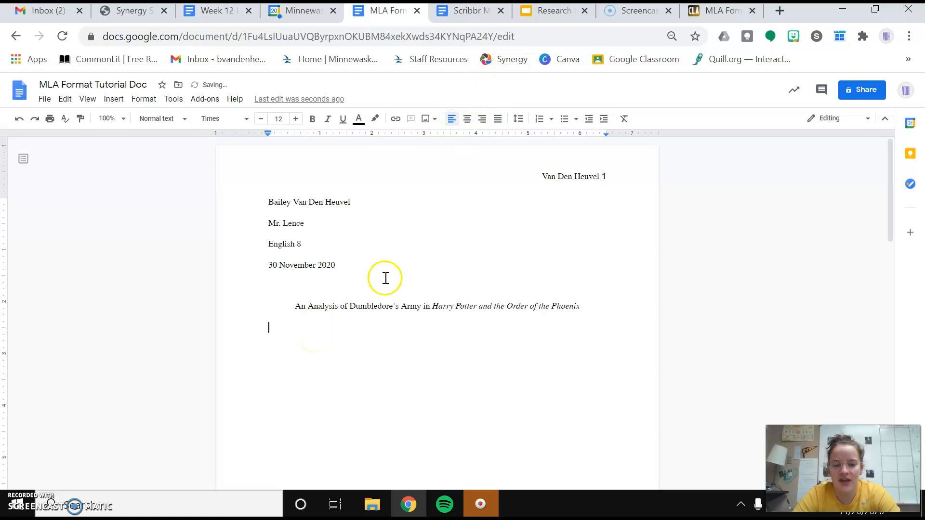
{"action": "left_click", "coordinate": [529, 120]}
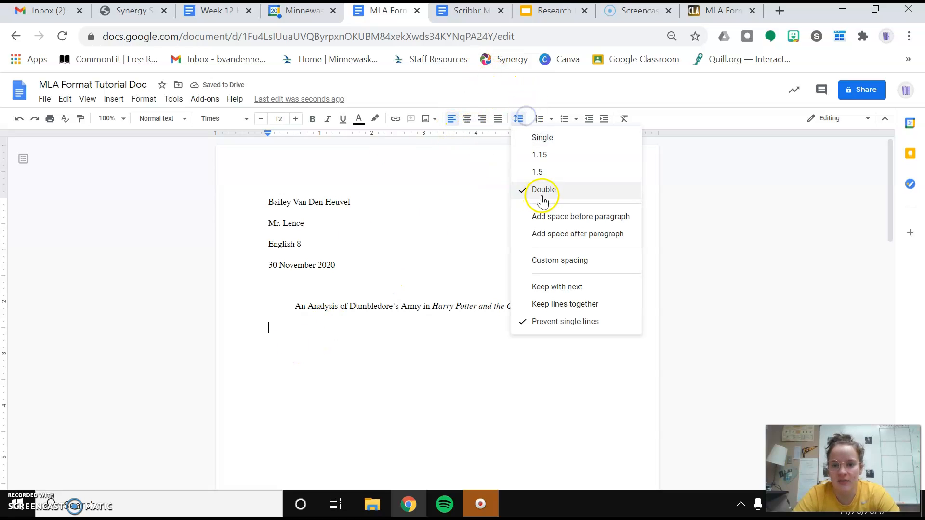
{"action": "left_click", "coordinate": [294, 329]}
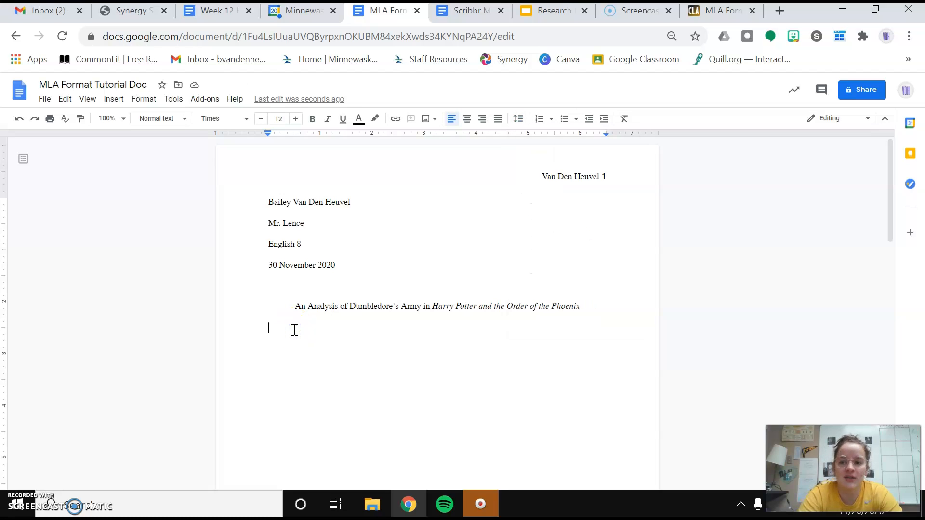
{"action": "key", "text": "Tab"}
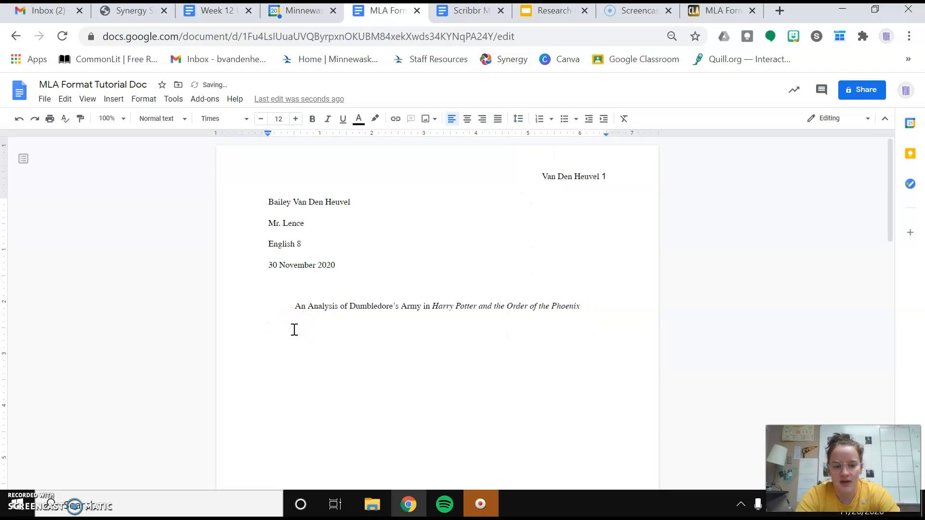
{"action": "key", "text": "BackSpace"}
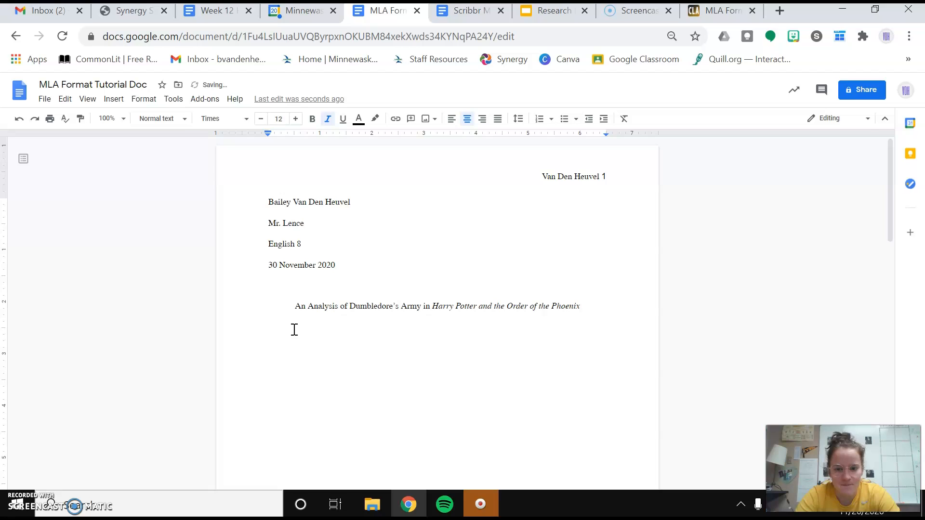
{"action": "key", "text": "ctrl+shift+l"}
{"action": "left_click", "coordinate": [327, 118]}
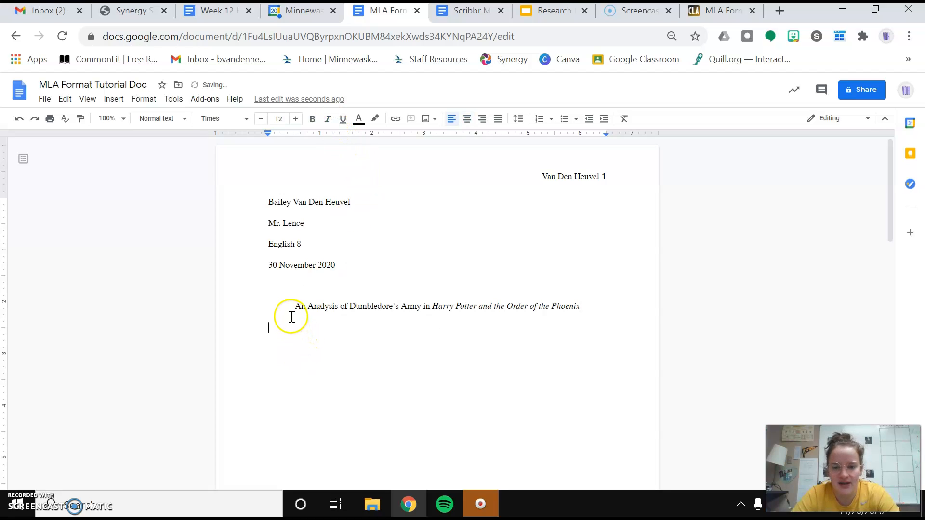
Step: Compare with the Scribbr template, then Tab-indent the blank line under the title
{"action": "scroll", "coordinate": [345, 316], "scroll_direction": "down", "scroll_amount": 2}
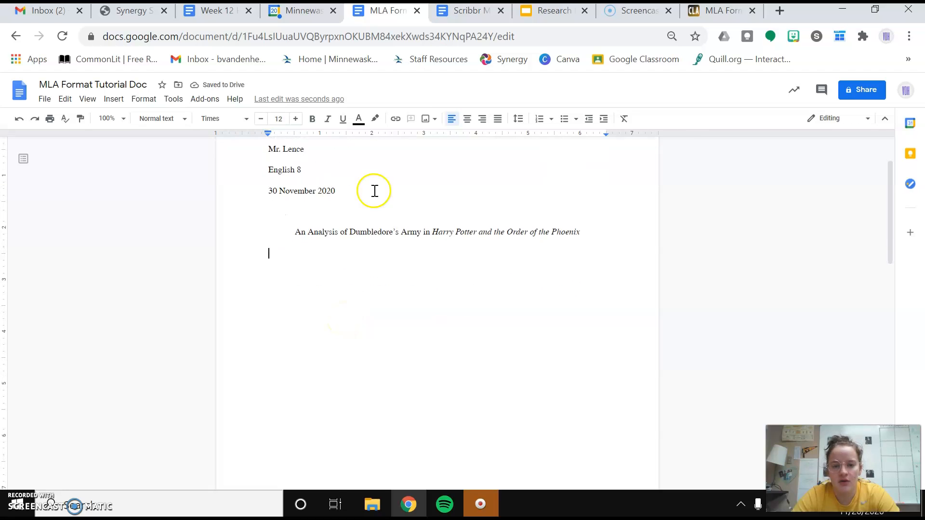
{"action": "left_click", "coordinate": [470, 10]}
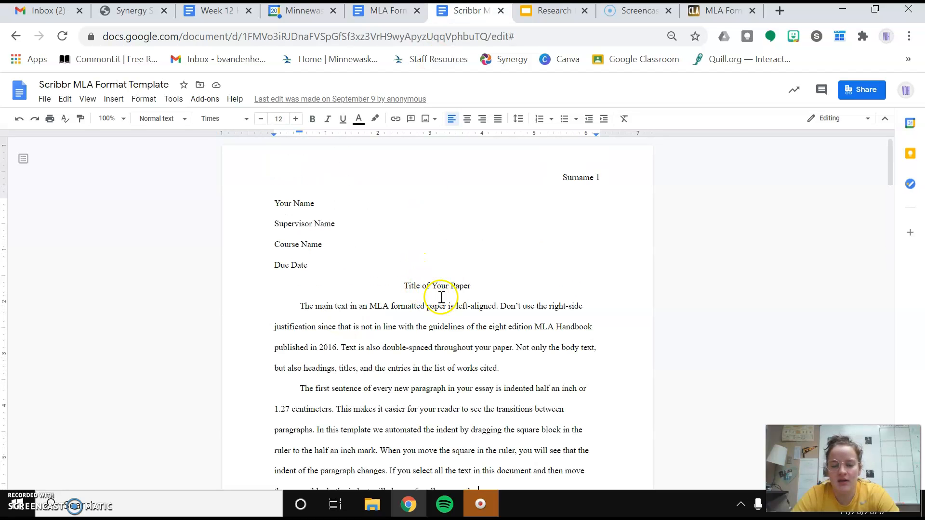
{"action": "left_click", "coordinate": [386, 11]}
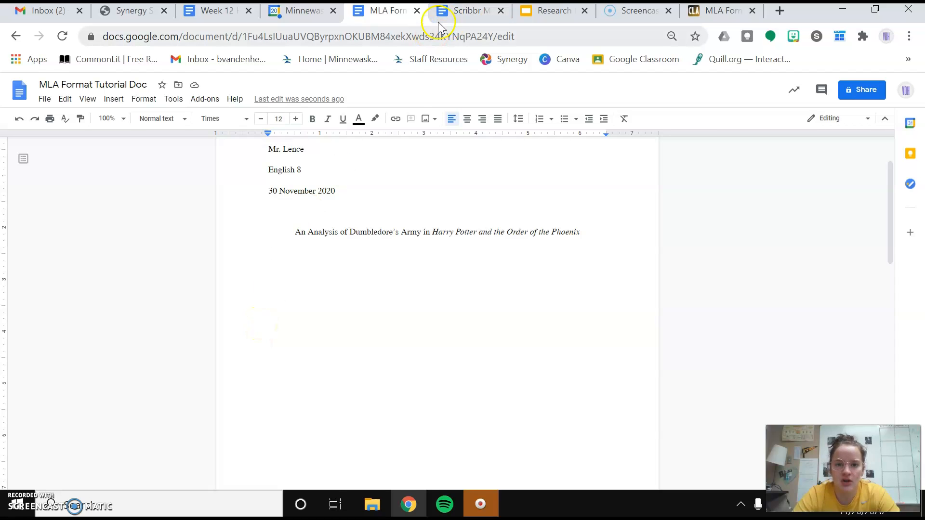
{"action": "left_click", "coordinate": [467, 12]}
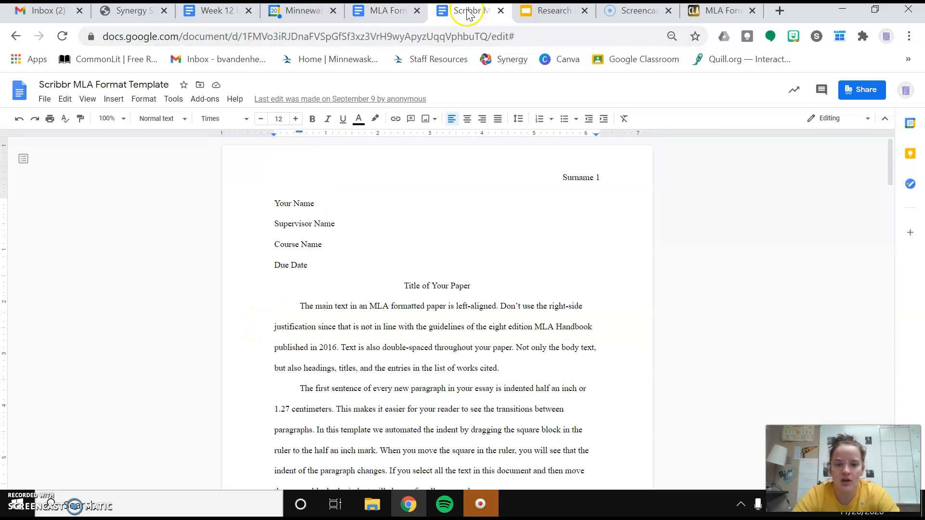
{"action": "left_click", "coordinate": [400, 19]}
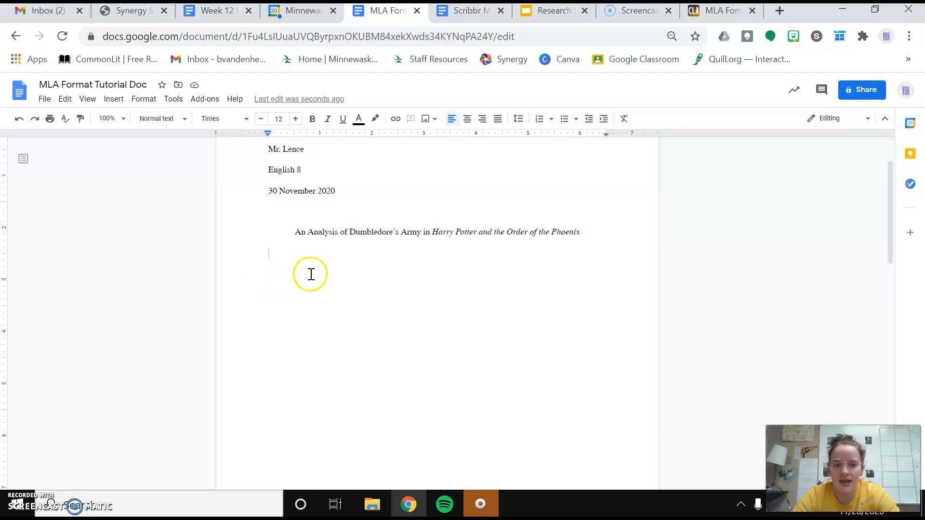
{"action": "key", "text": "Tab"}
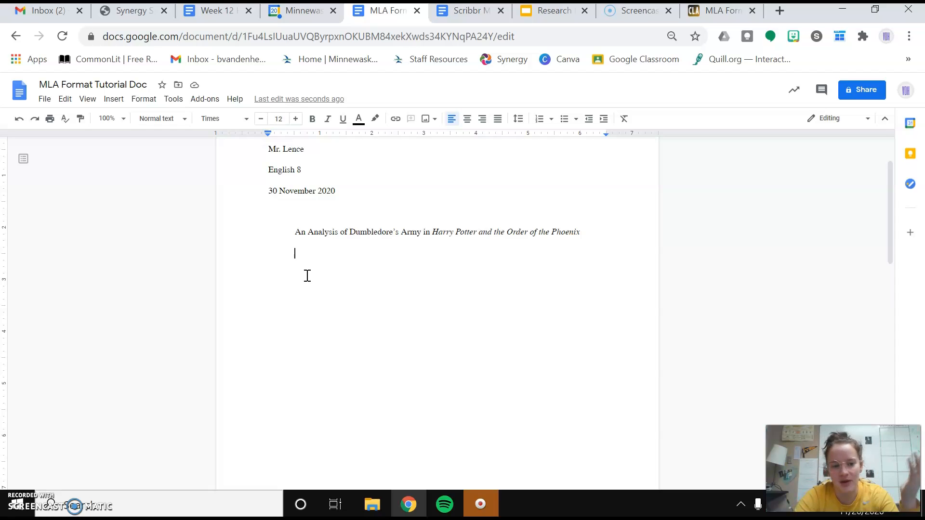
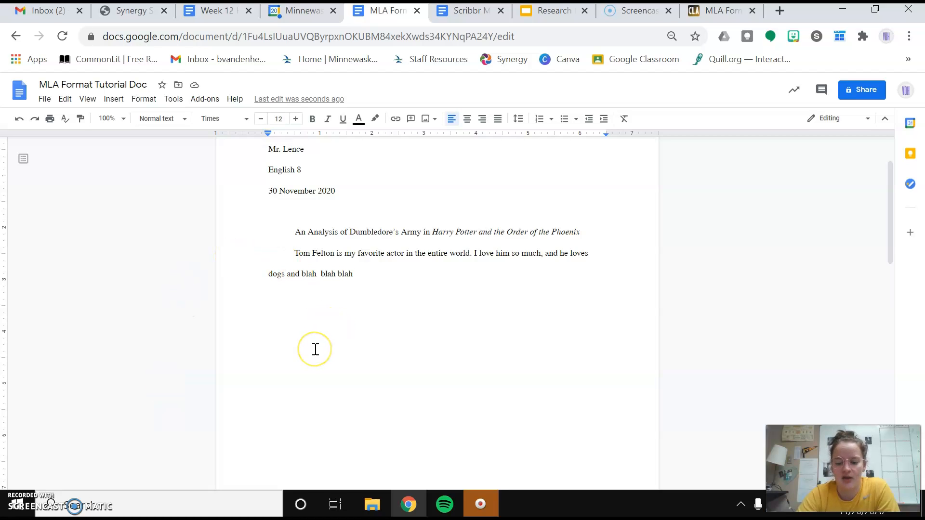
Step: Type a sample paragraph, then a second Tab-indented sample paragraph below it
{"action": "key", "text": "Return"}
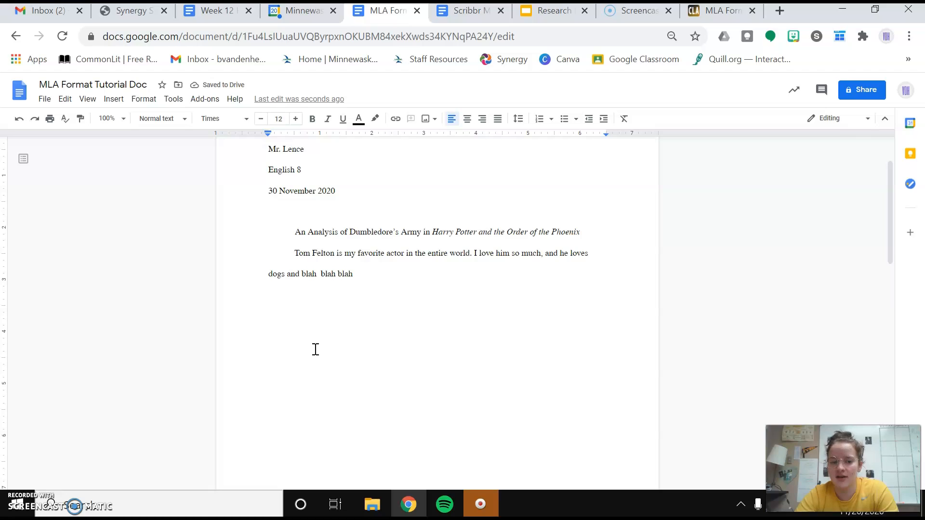
{"action": "key", "text": "Tab"}
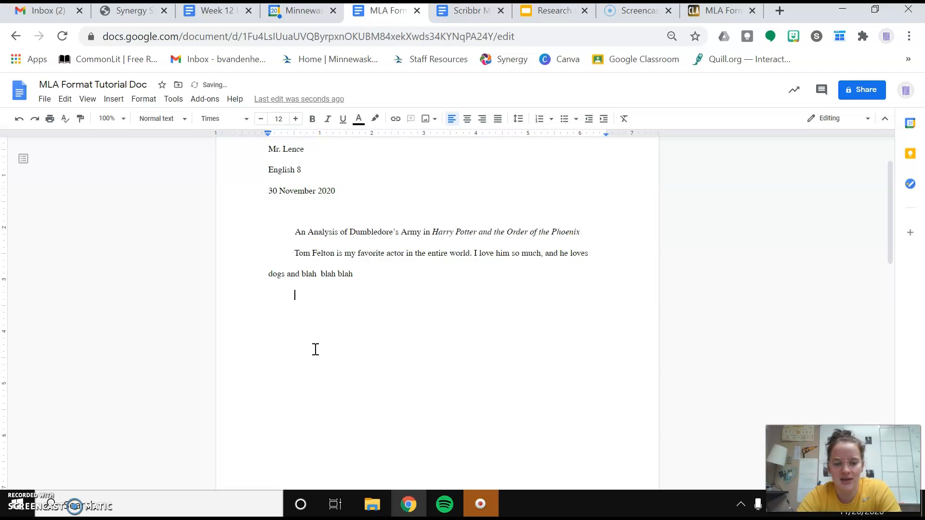
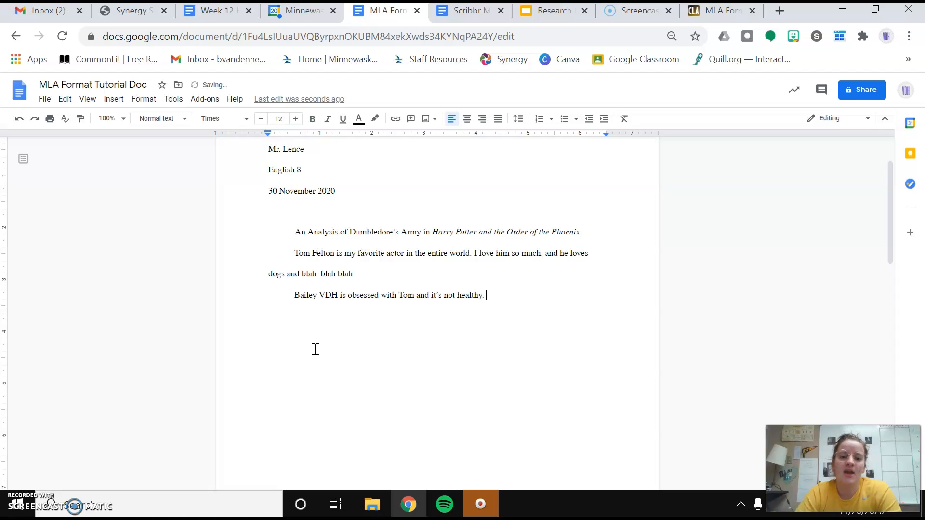
{"action": "scroll", "coordinate": [475, 316], "scroll_direction": "up", "scroll_amount": 2}
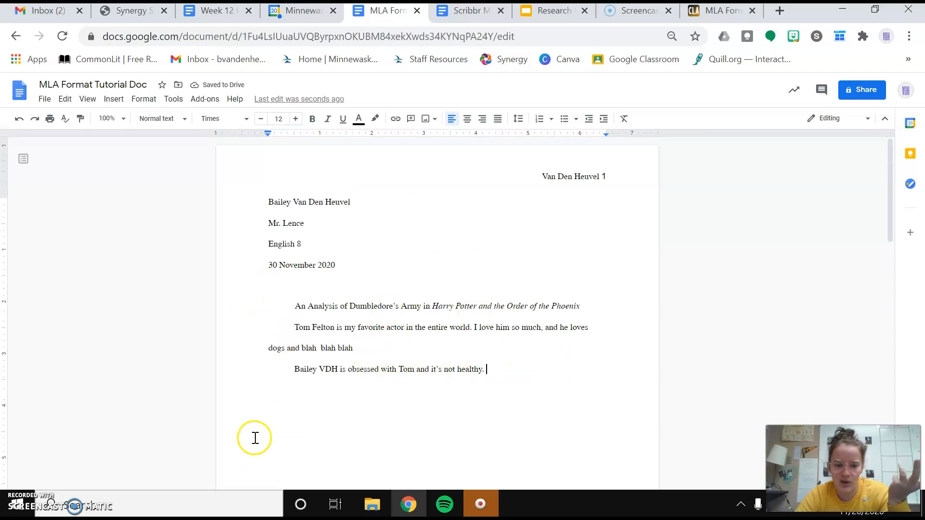
Step: Delete both sample paragraphs and place the caret on the empty line below the title
{"action": "mouse_move", "coordinate": [510, 378]}
{"action": "left_mouse_down"}
{"action": "mouse_move", "coordinate": [303, 343]}
{"action": "mouse_move", "coordinate": [294, 327]}
{"action": "left_mouse_up"}
{"action": "key", "text": "BackSpace"}
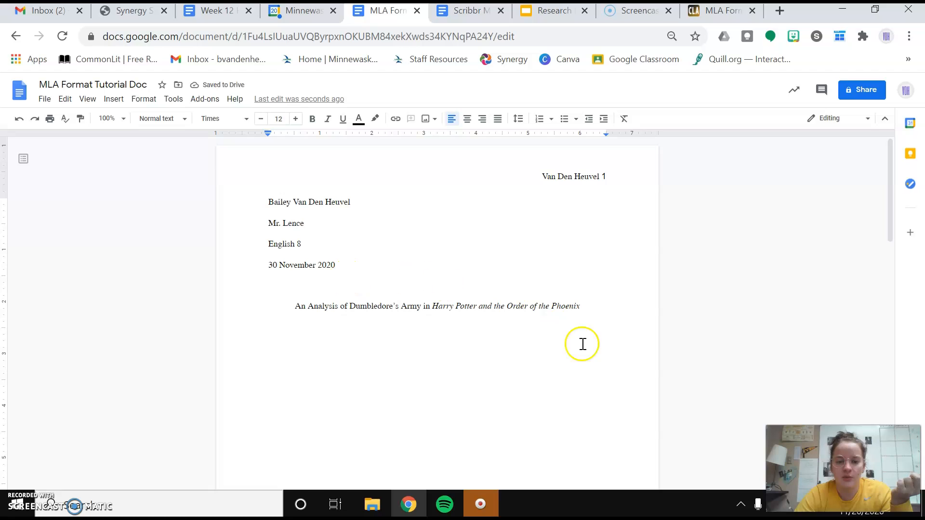
{"action": "left_click_drag", "start_coordinate": [583, 308], "coordinate": [326, 310]}
{"action": "left_click", "coordinate": [293, 345]}
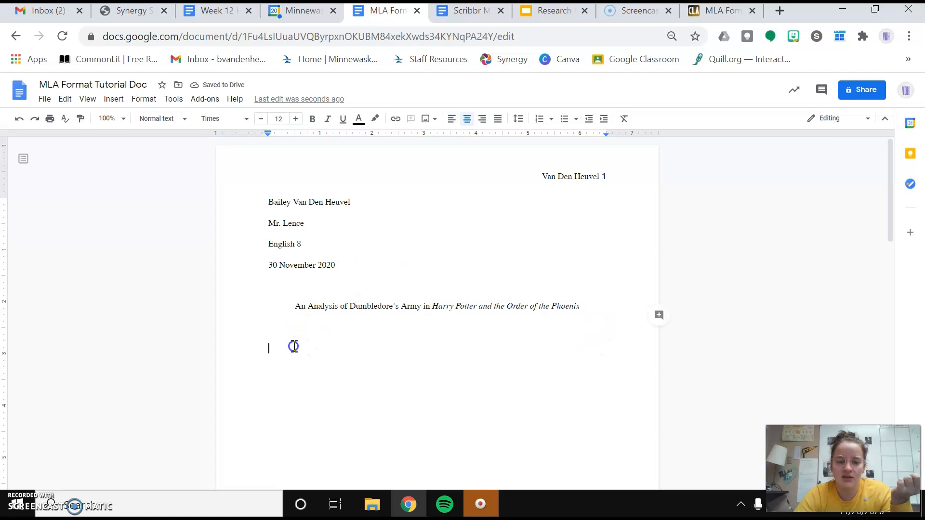
{"action": "left_click", "coordinate": [265, 333]}
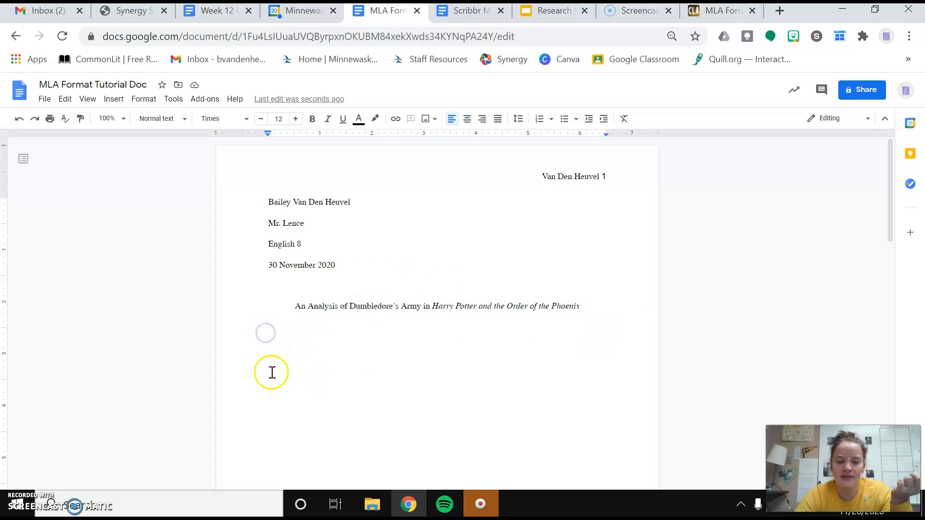